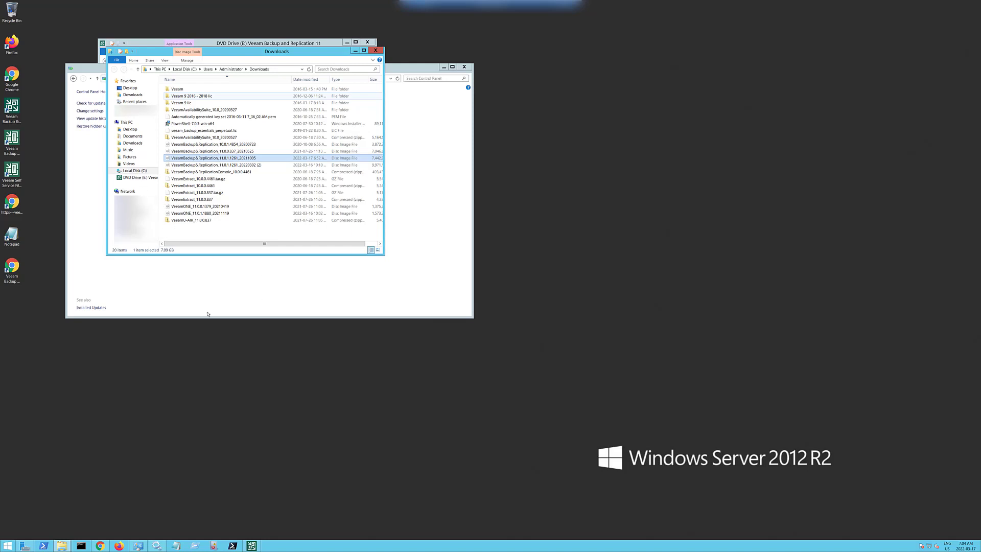
Step: Review the Veeam product downloads page and the download tab for the VeeamBackup&Replication_11.0.1.1261_20211005.iso in Chrome
left_click(103, 546)
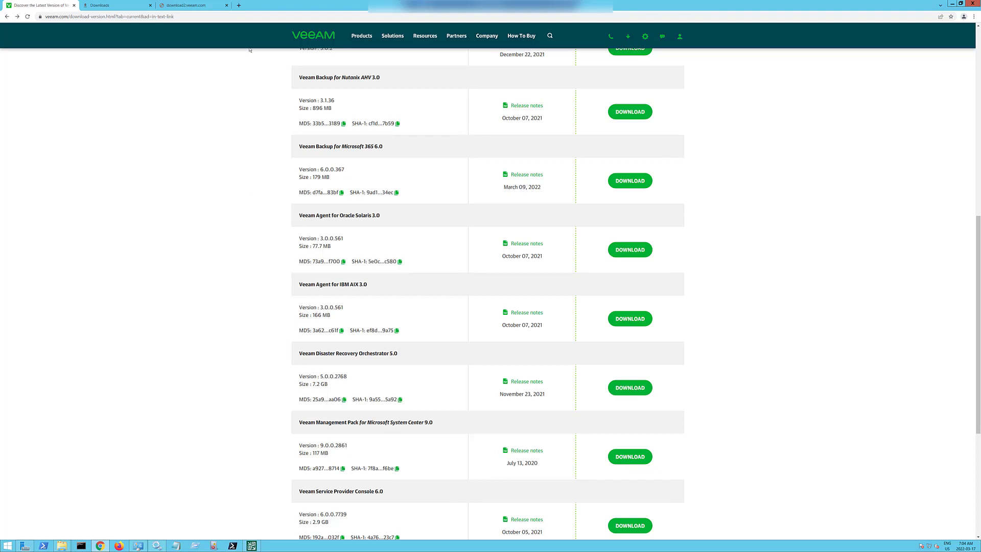
scroll(445, 210, "up", 2)
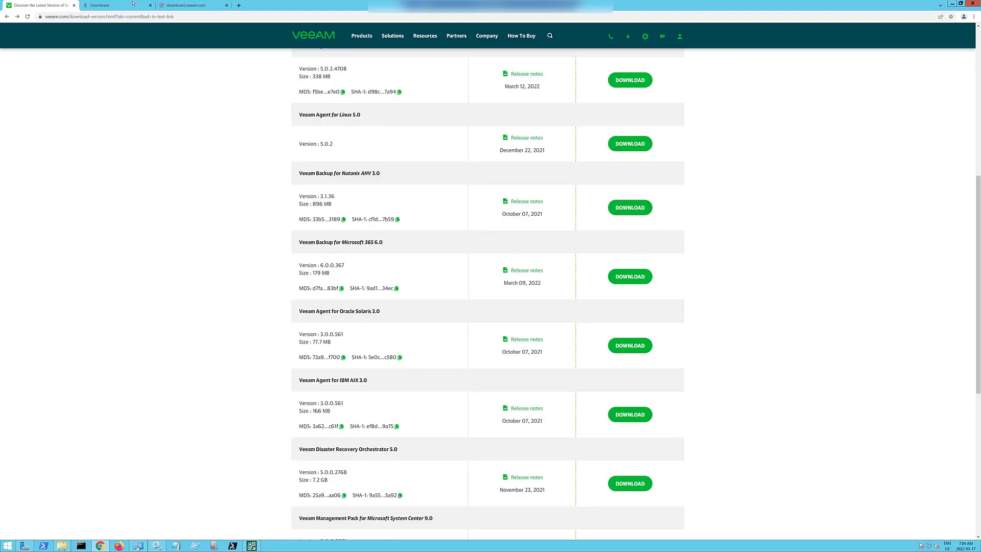
left_click(172, 3)
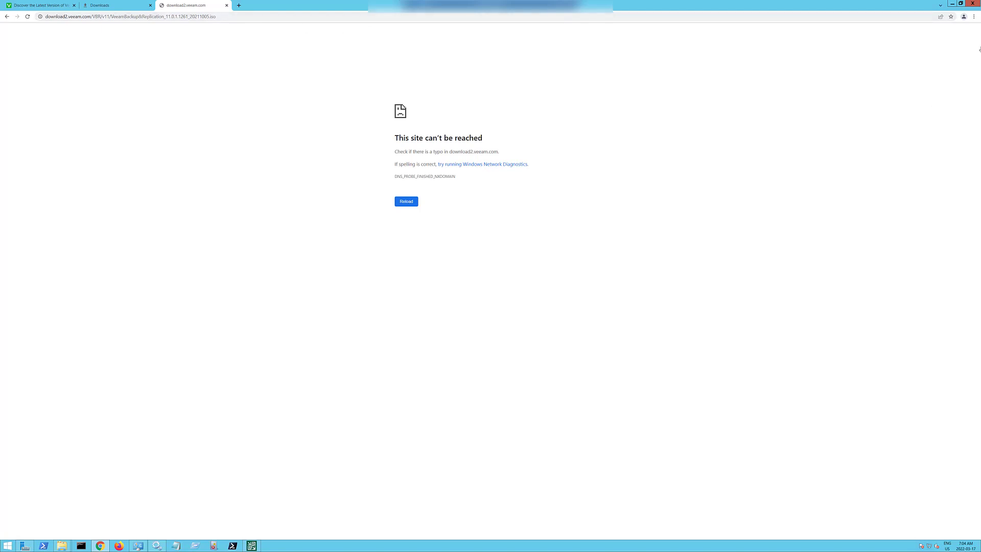
left_click(954, 5)
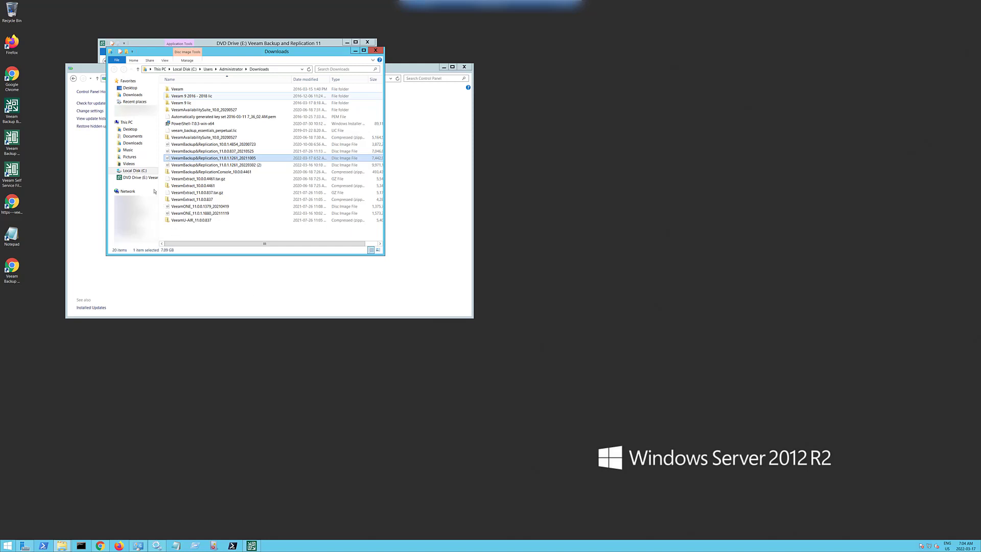
left_click(101, 544)
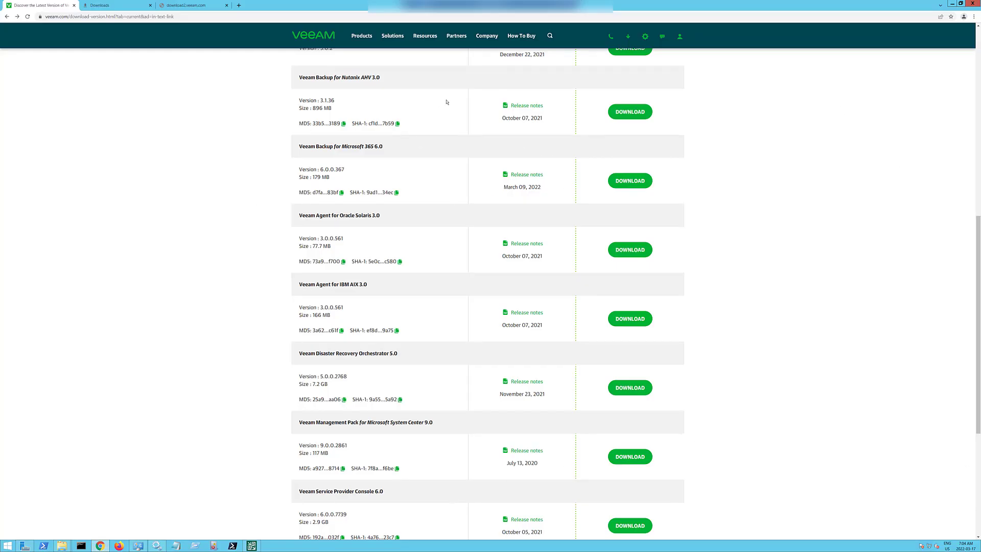
scroll(446, 209, "up", 2)
left_click(165, 5)
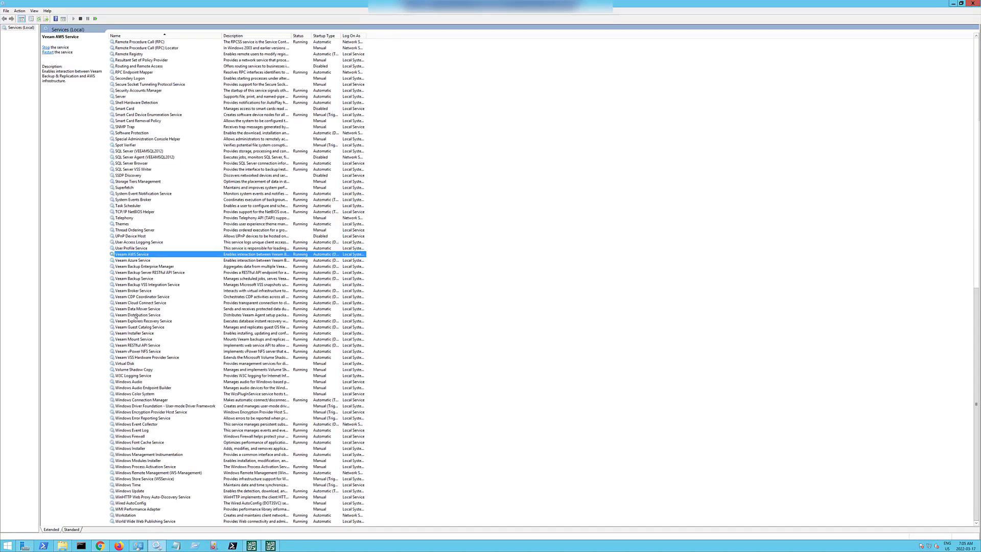
Step: Stop the Veeam Backup Service in Services, including its dependent Veeam CDP Coordinator Service
left_click(166, 359)
left_click(137, 254)
left_click(142, 278)
right_click(142, 278)
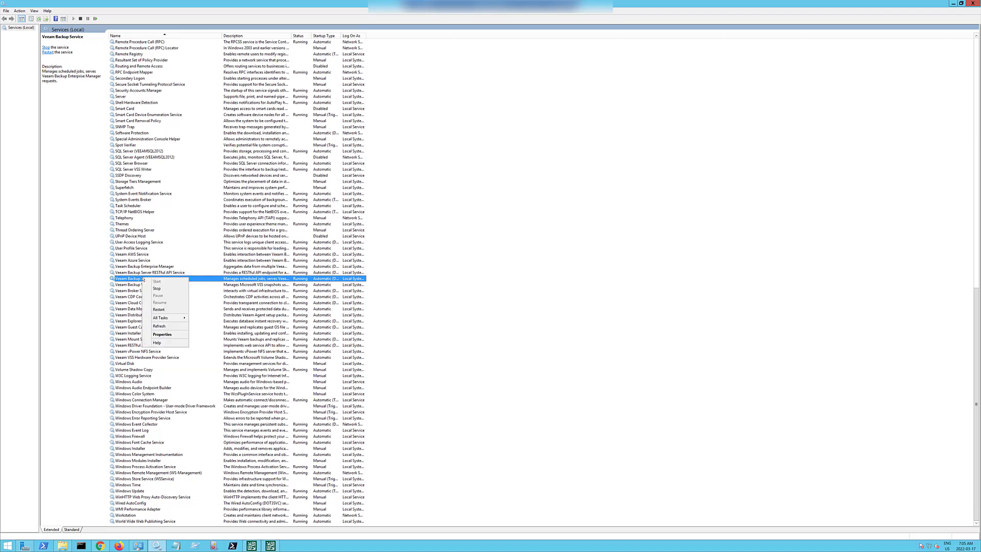
left_click(166, 289)
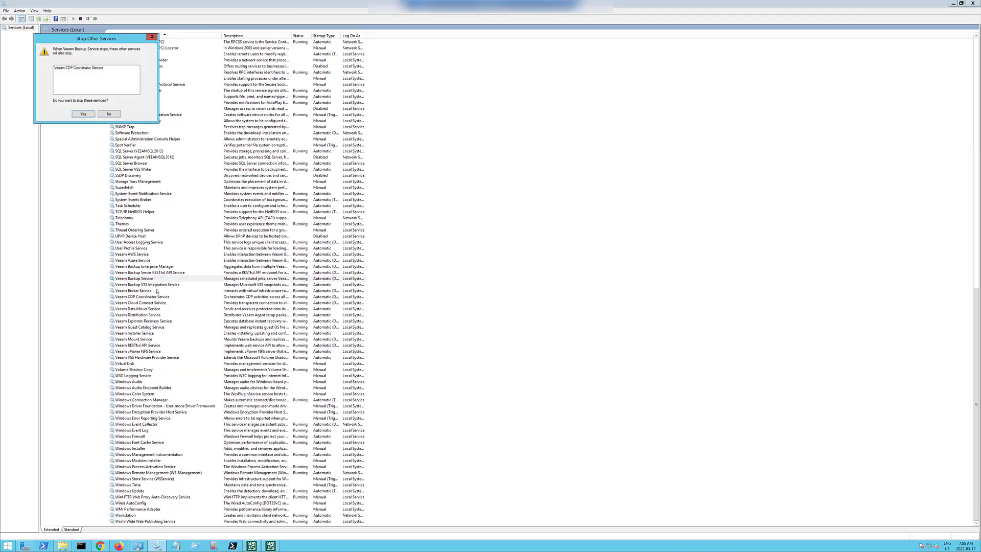
left_click(84, 112)
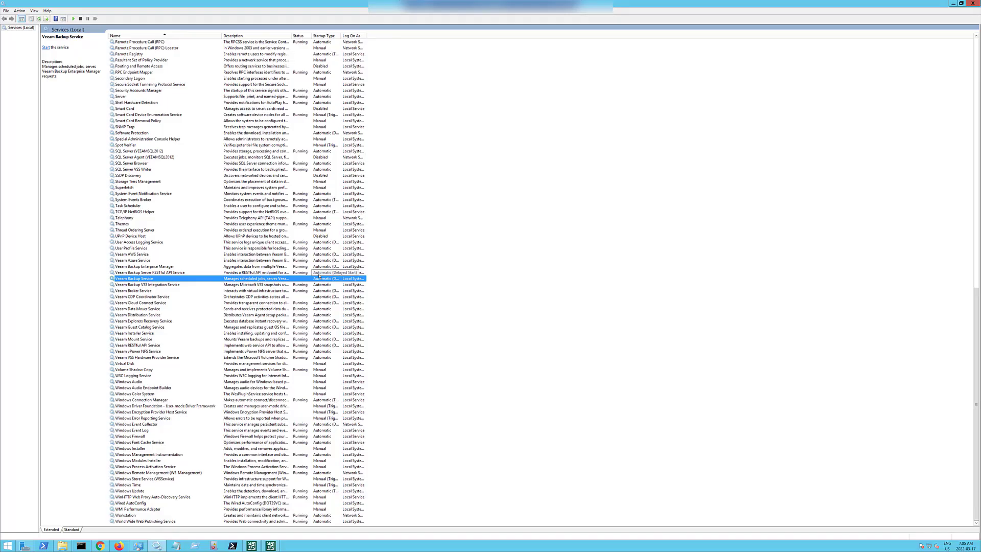
Step: Try to close the Veeam Backup & Replication console window
left_click(953, 3)
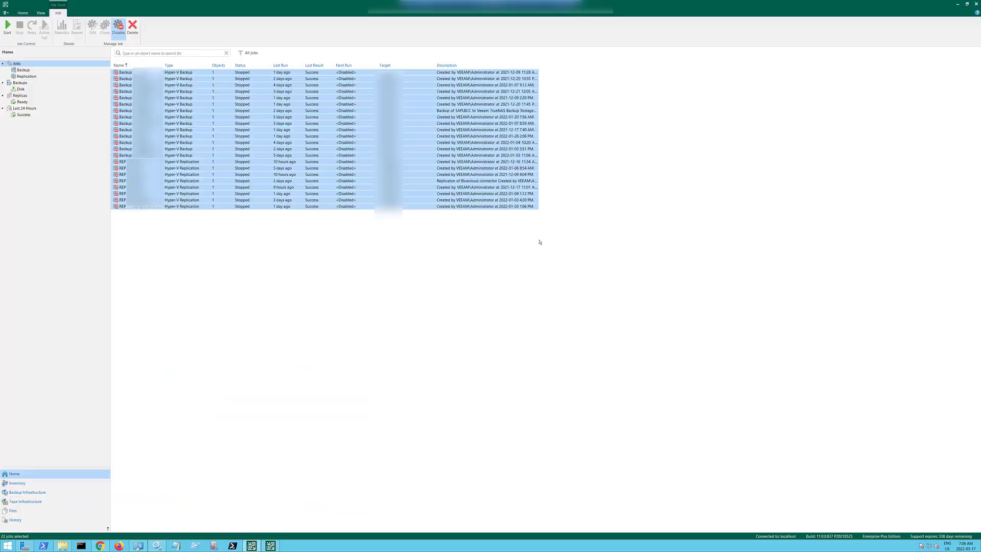
left_click(975, 5)
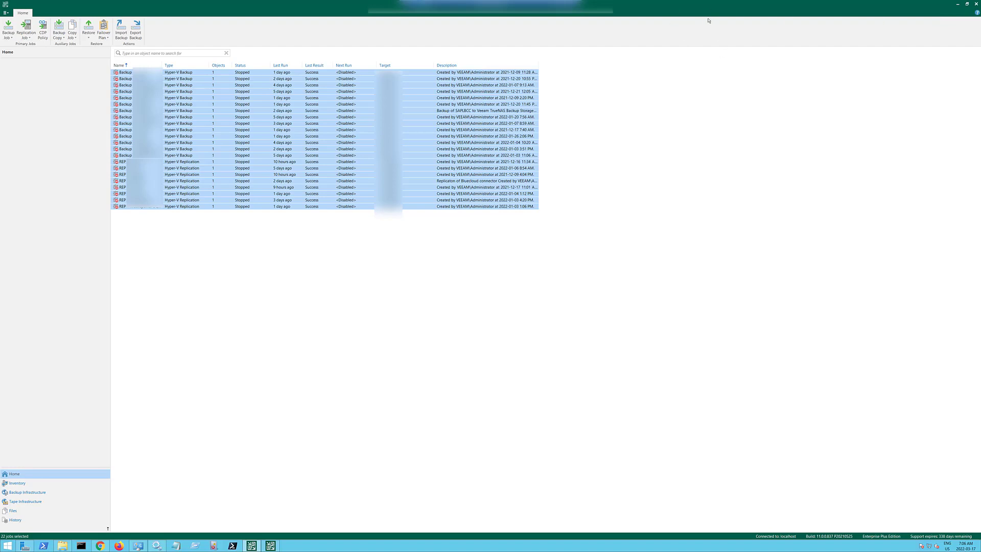
right_click(252, 544)
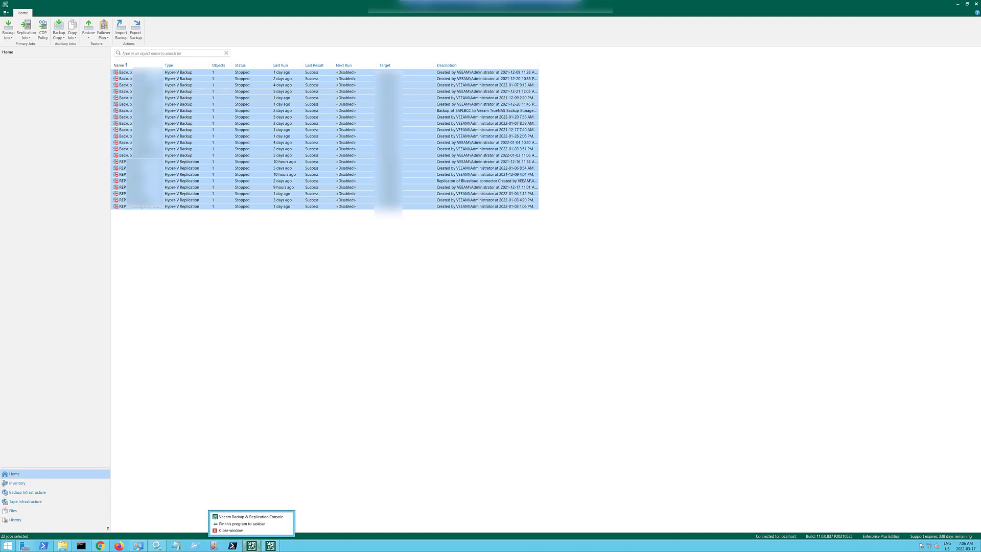
left_click(253, 530)
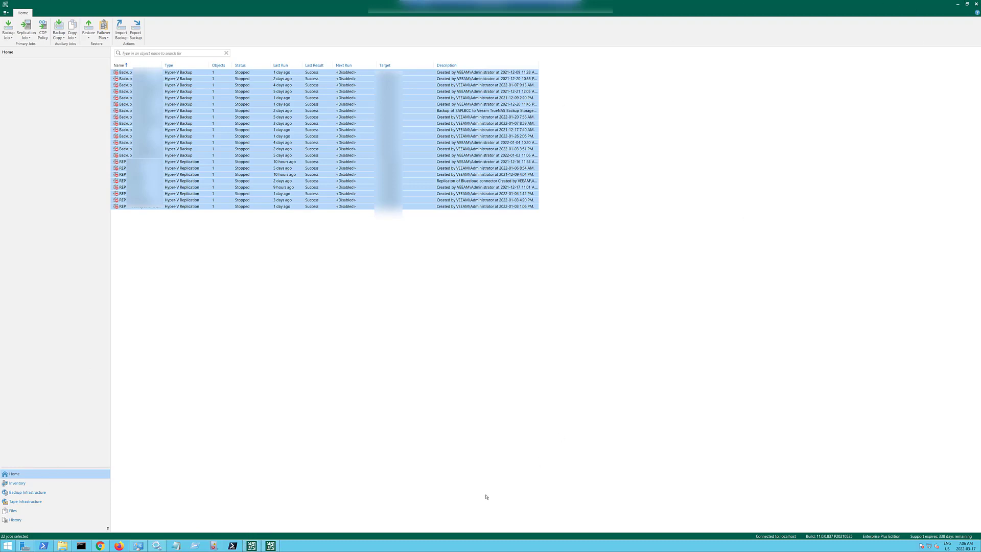
Step: Force the console to quit by ending the Veeam.Backup.Shell process in Task Manager
left_click(271, 547)
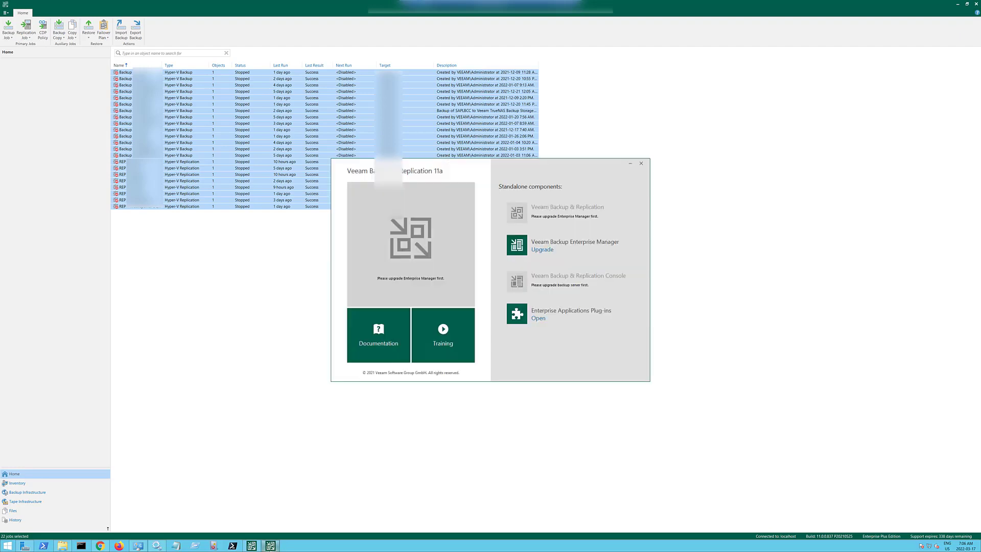
right_click(323, 546)
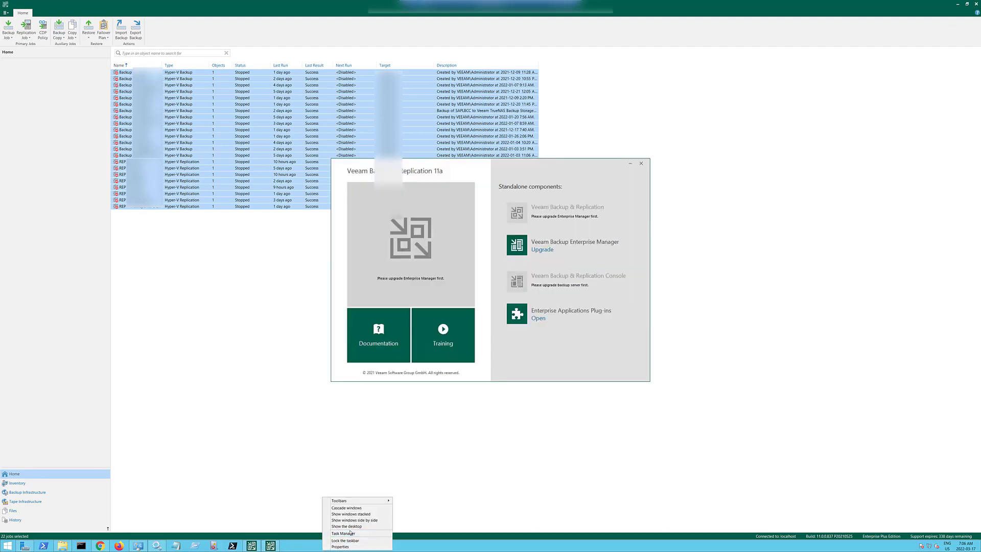
left_click(347, 535)
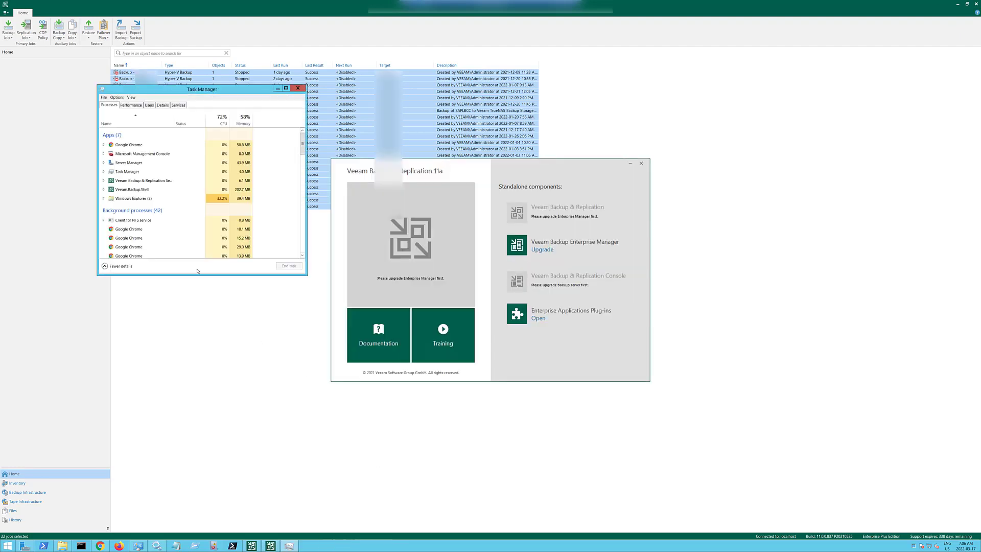
left_click(143, 189)
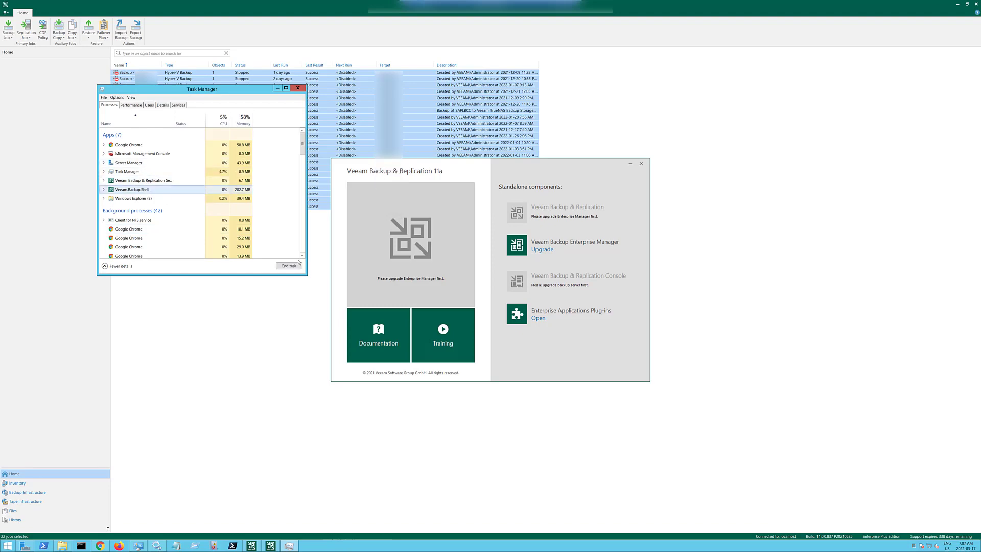
left_click(290, 266)
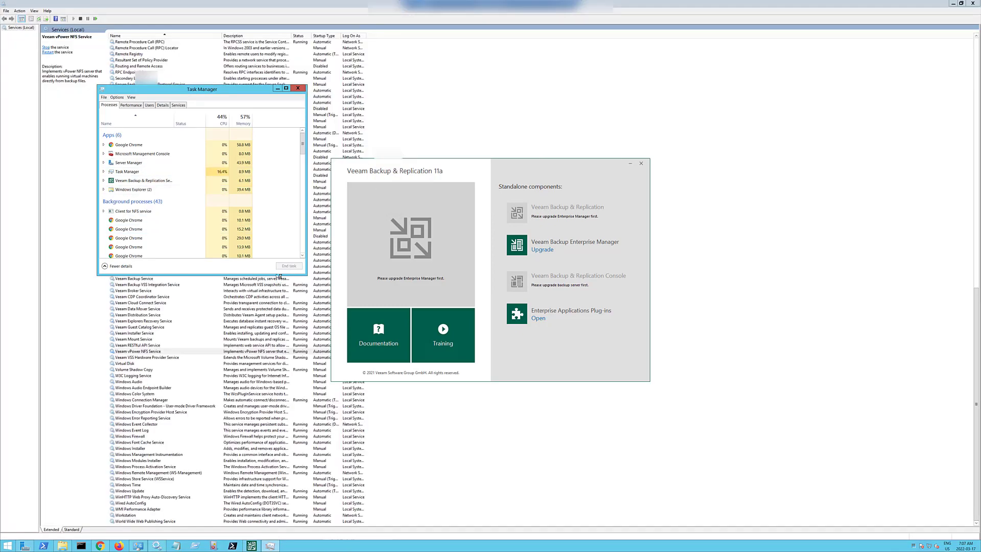
Step: Start the Veeam Backup Enterprise Manager upgrade and accept the Veeam and 3rd party components license agreements
left_click(572, 245)
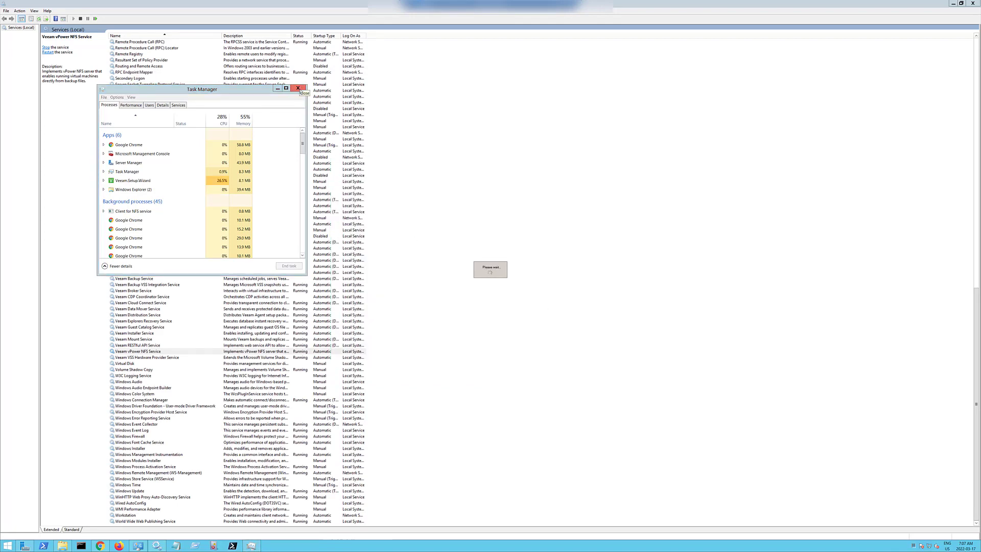
left_click(299, 88)
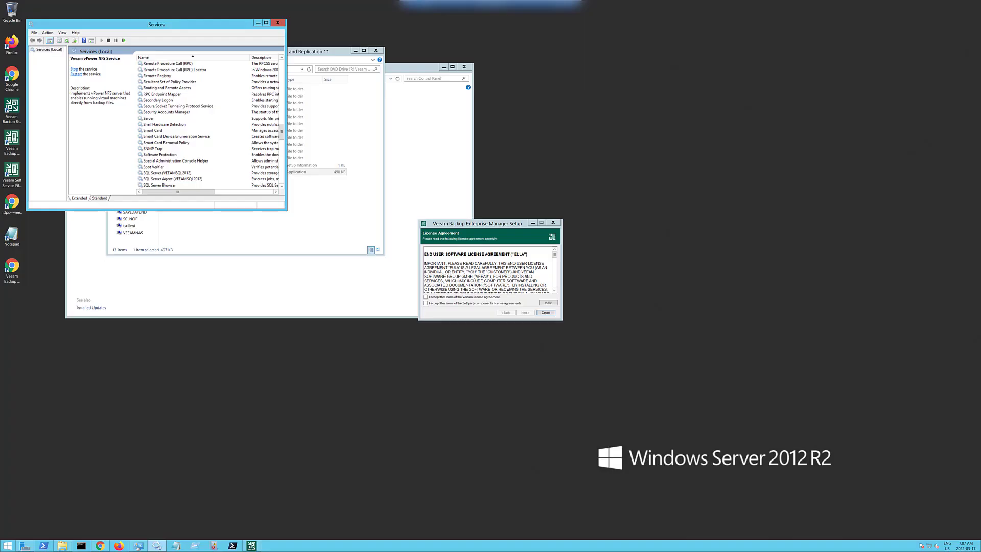
left_click(426, 297)
left_click(425, 303)
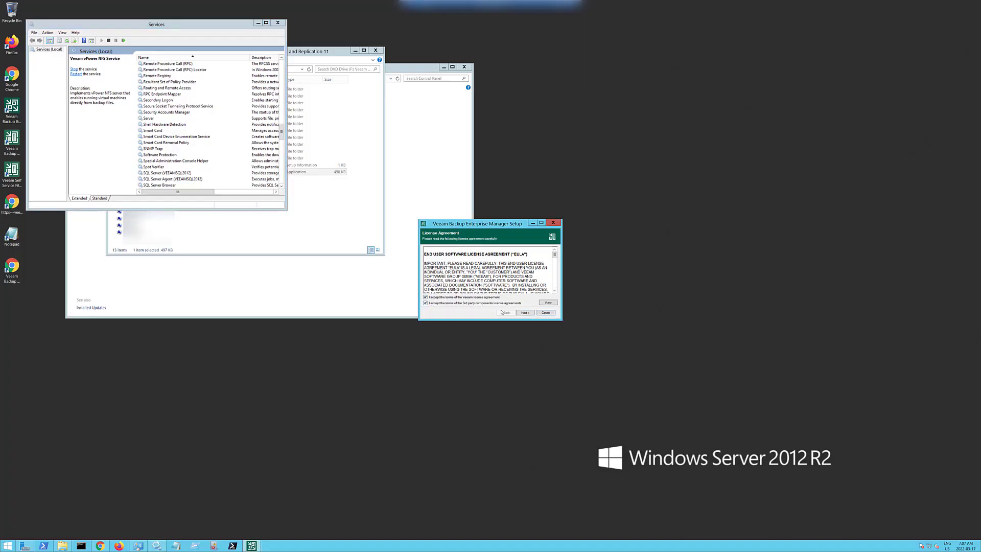
left_click(525, 312)
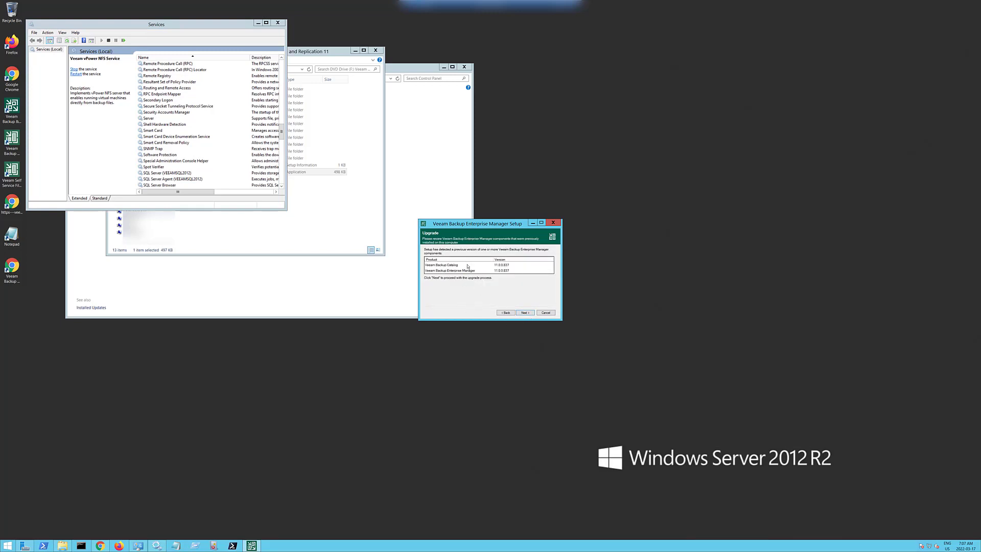
Step: Install the Enterprise Manager upgrade with the existing license, LOCAL SYSTEM account and existing VEEAMSQL2012 instance, connecting to the VeeamBackupReporting database
left_click(525, 312)
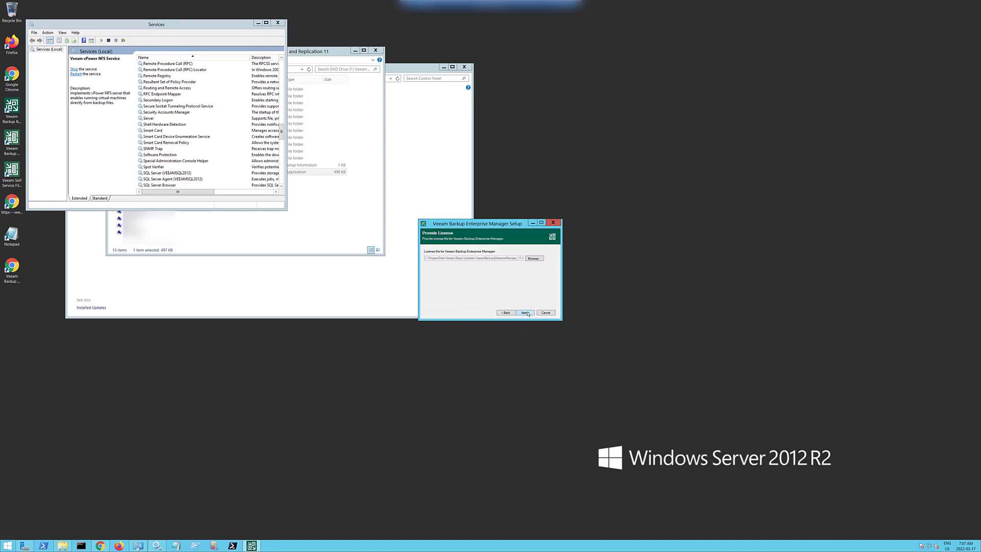
left_click(528, 313)
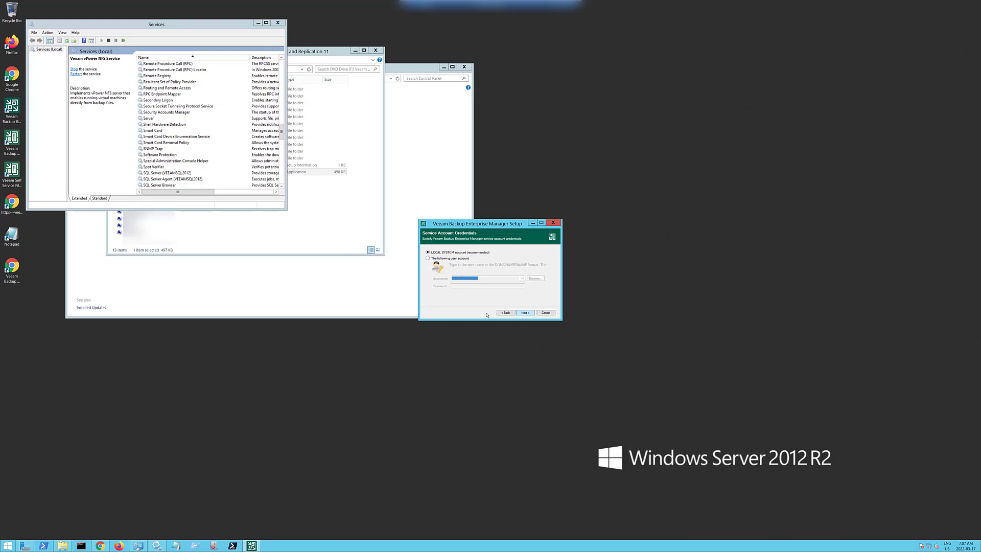
left_click(531, 313)
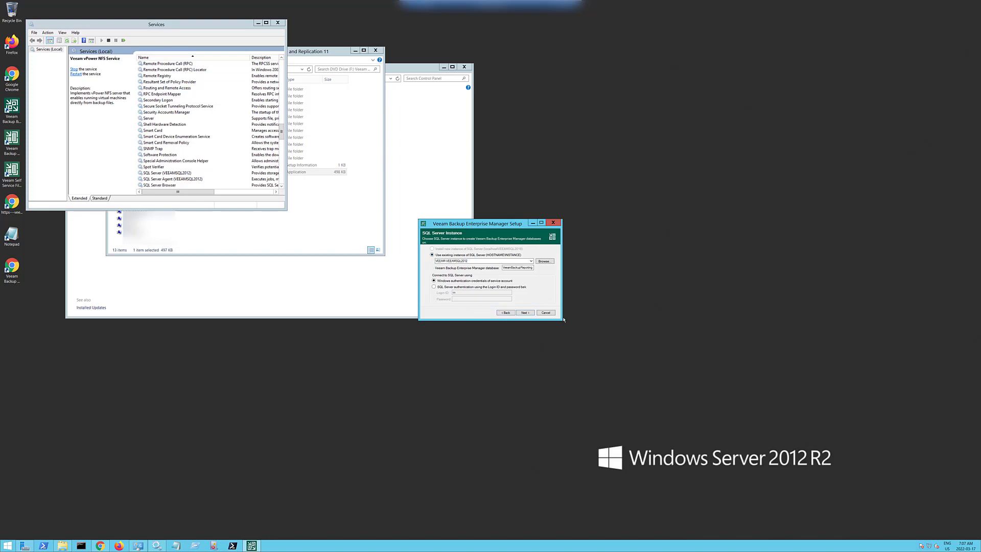
left_click(529, 313)
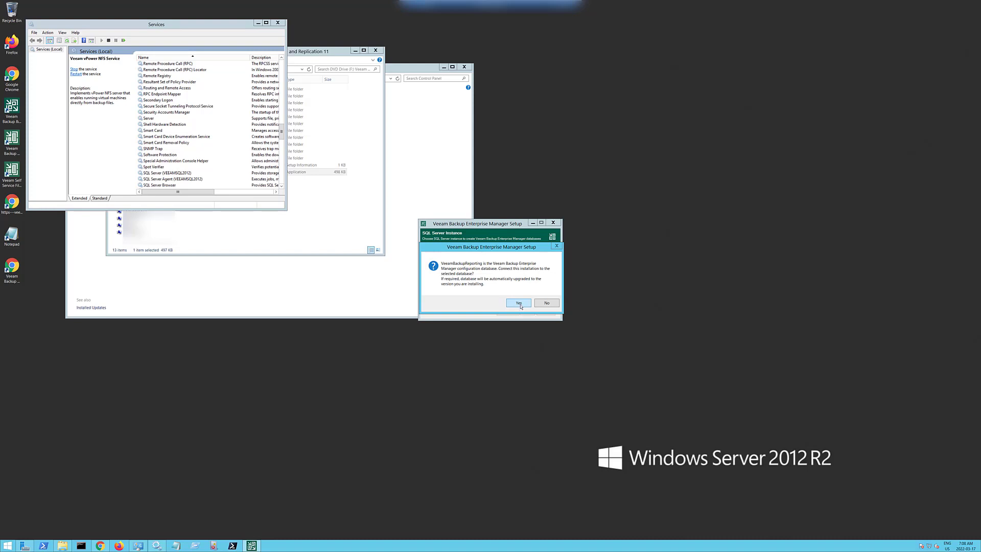
left_click(518, 305)
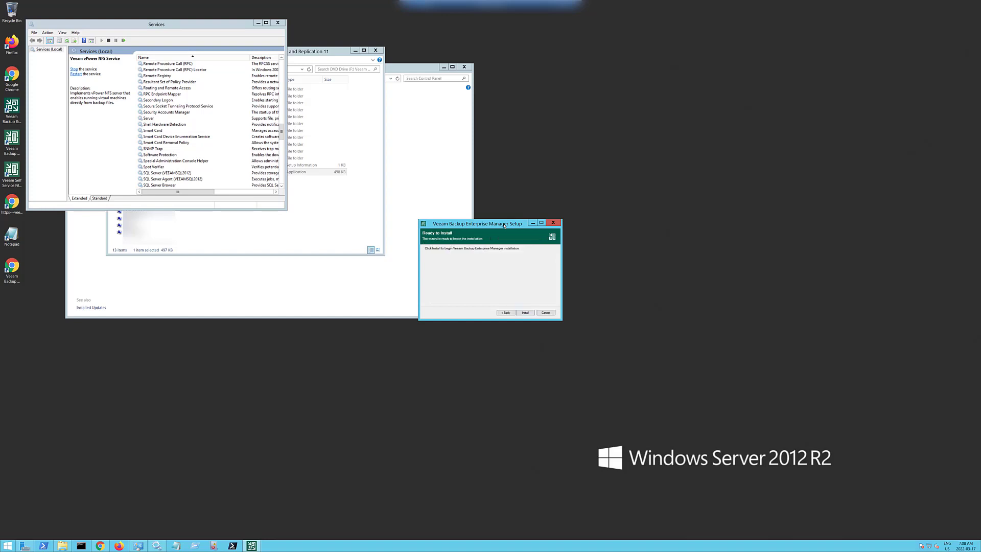
left_click(521, 314)
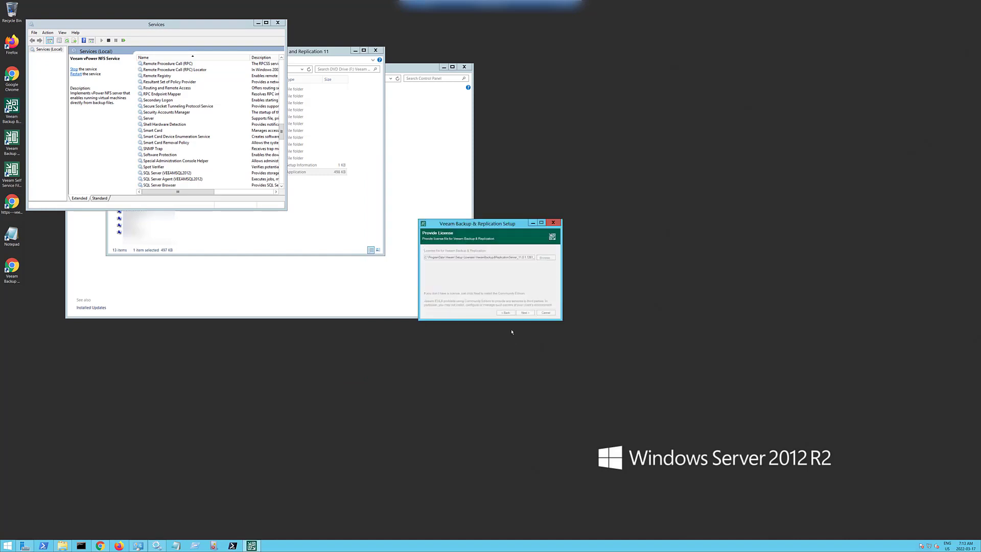
Step: Continue the Veeam Backup & Replication setup with the prefilled license file and finish the wizard once installed
left_click(528, 315)
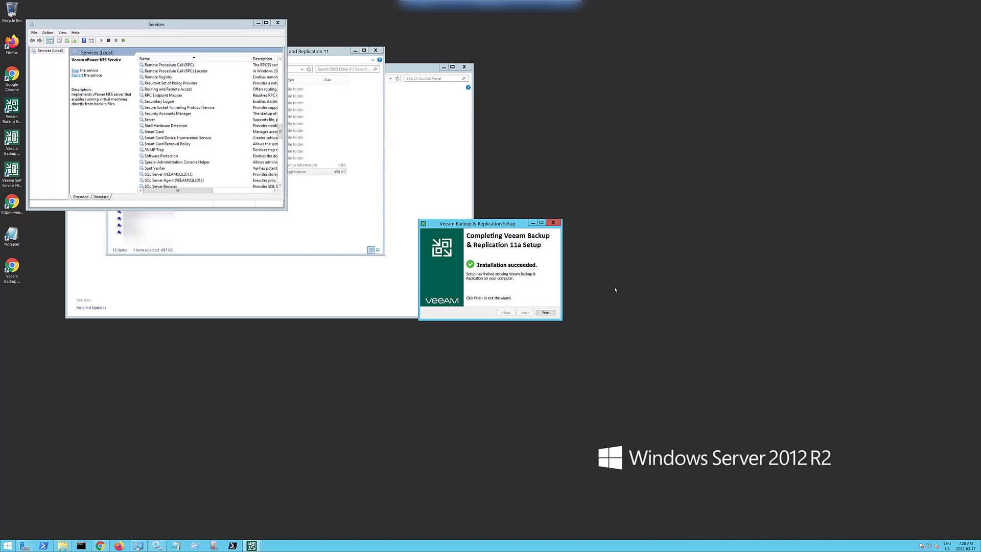
left_click(548, 313)
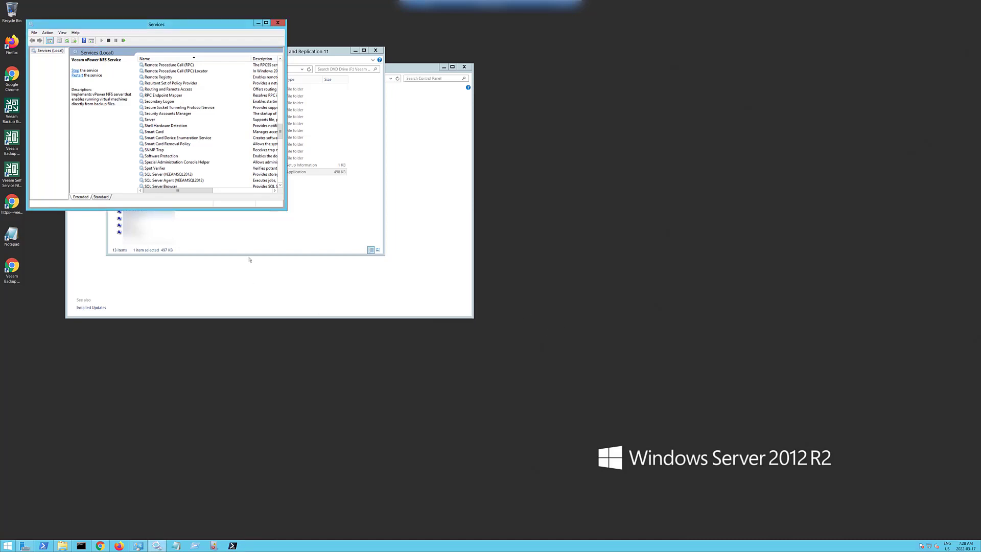
Step: Maximize the Services window, minimize the Veeam installer, and refresh the list to check the status of the Veeam services
left_click_drag(199, 24, 380, 127)
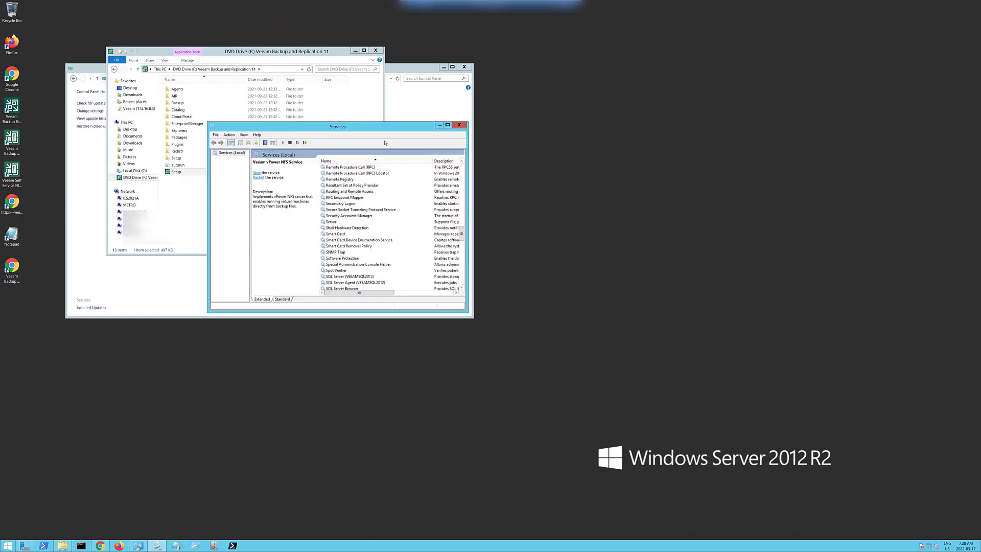
left_click(447, 124)
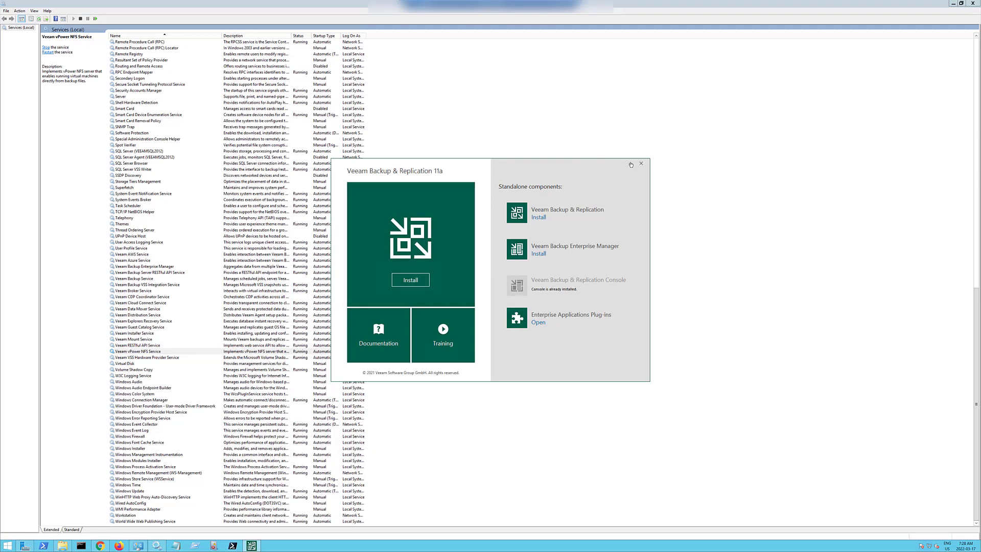
left_click(630, 164)
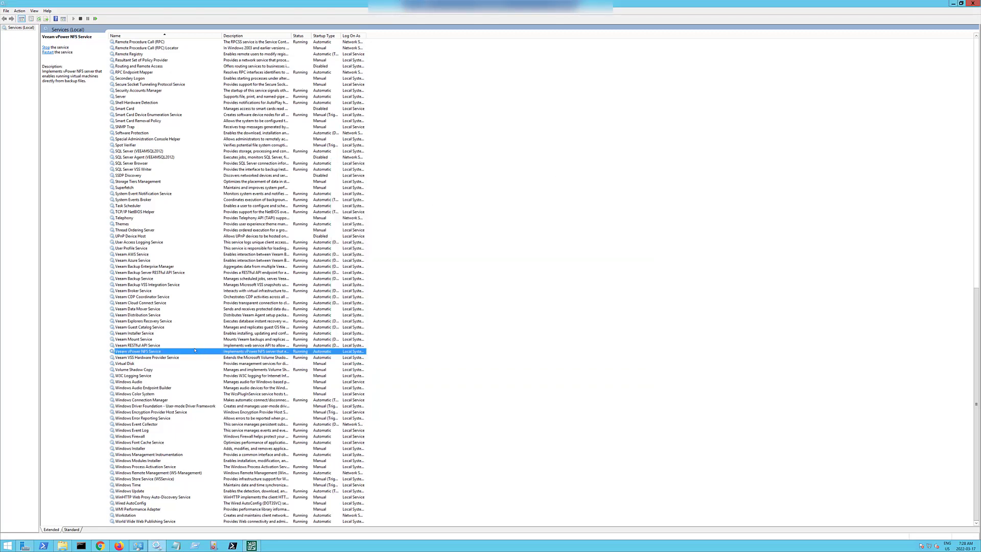
left_click(157, 280)
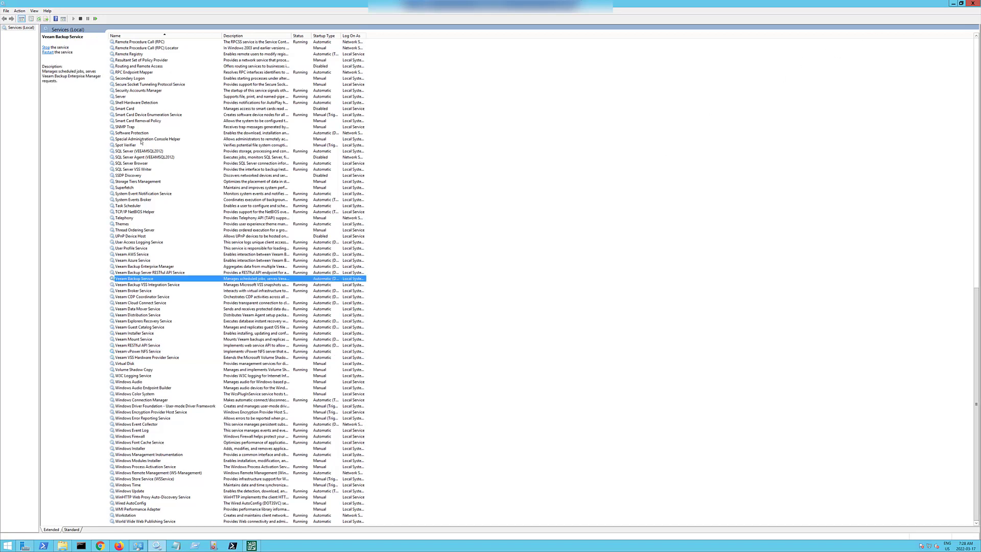
left_click(38, 18)
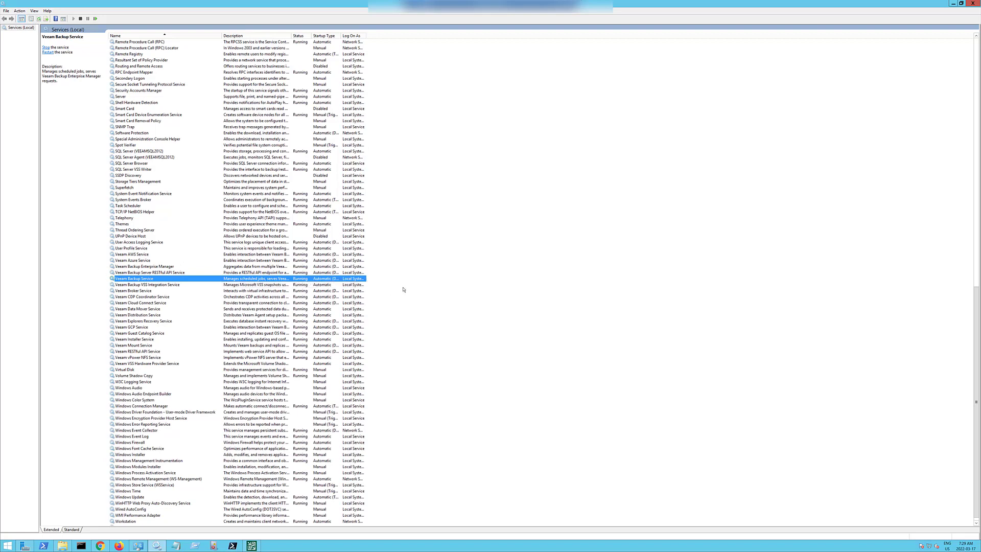
Step: Minimize the Services window, launch the Veeam Backup & Replication console, and connect to localhost with Windows session authentication
left_click(953, 3)
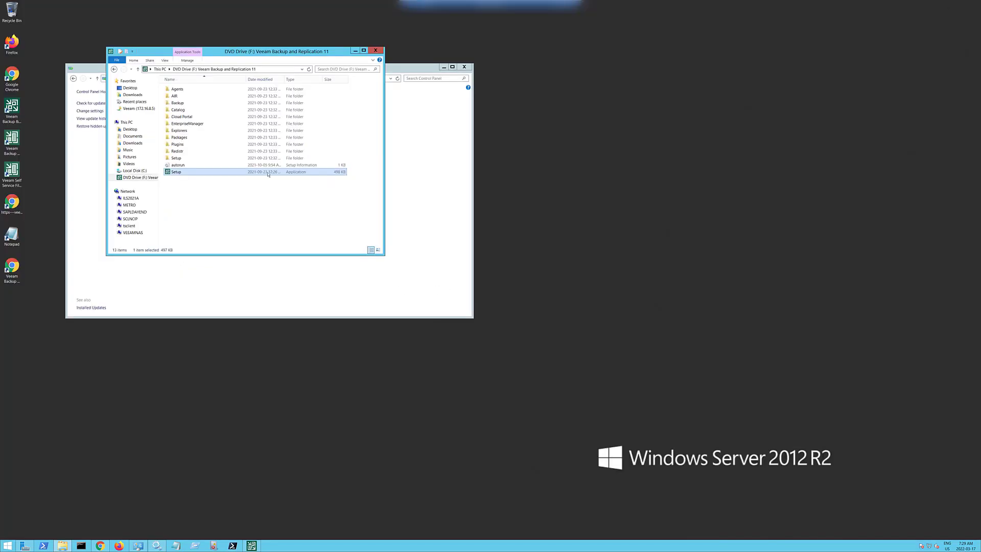
left_click(11, 107)
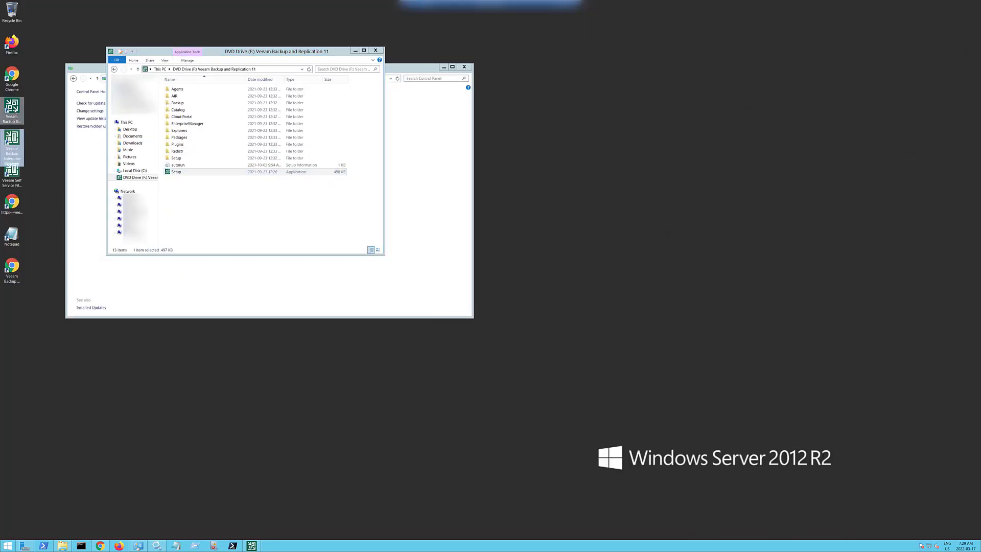
double_click(12, 107)
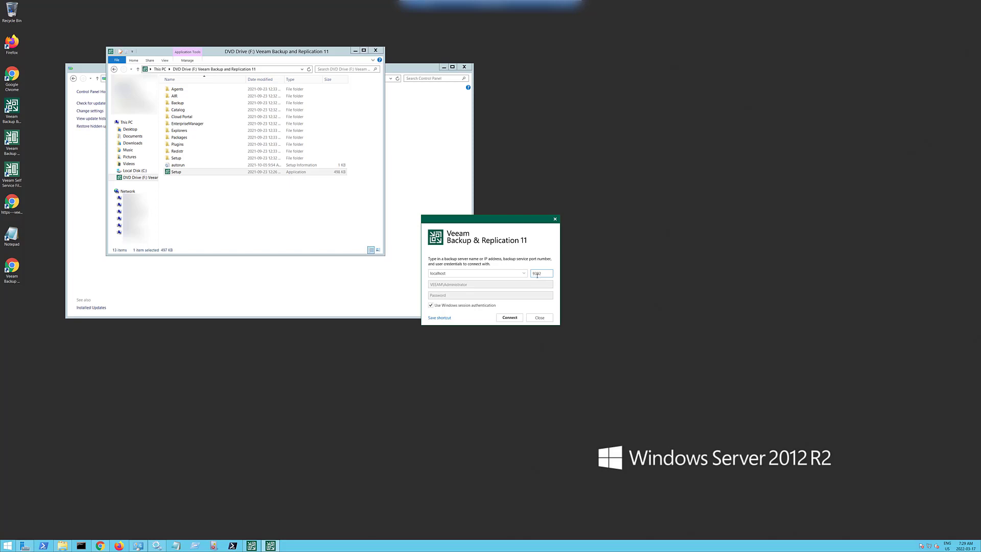
left_click(510, 317)
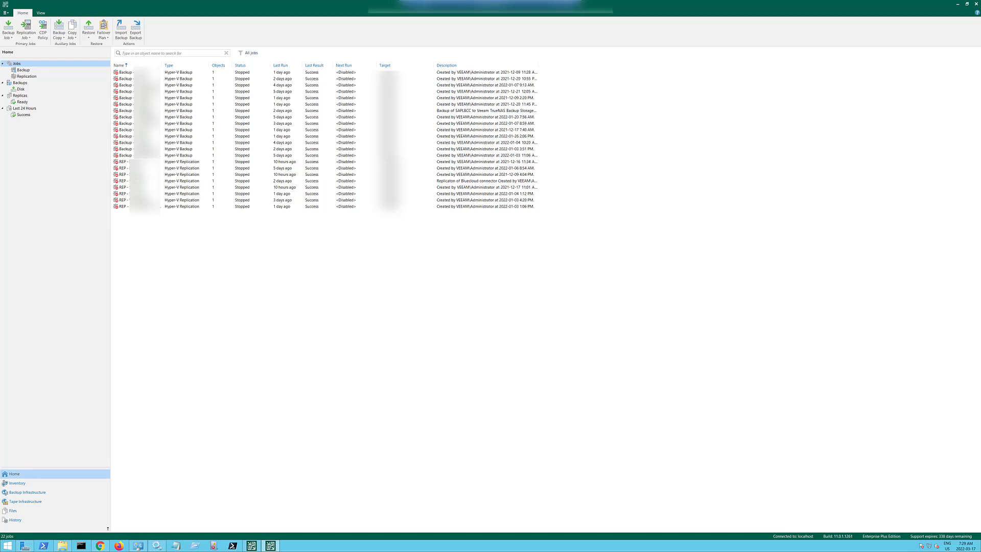
Step: Select all backup and replication jobs and re-enable them
left_click(133, 72)
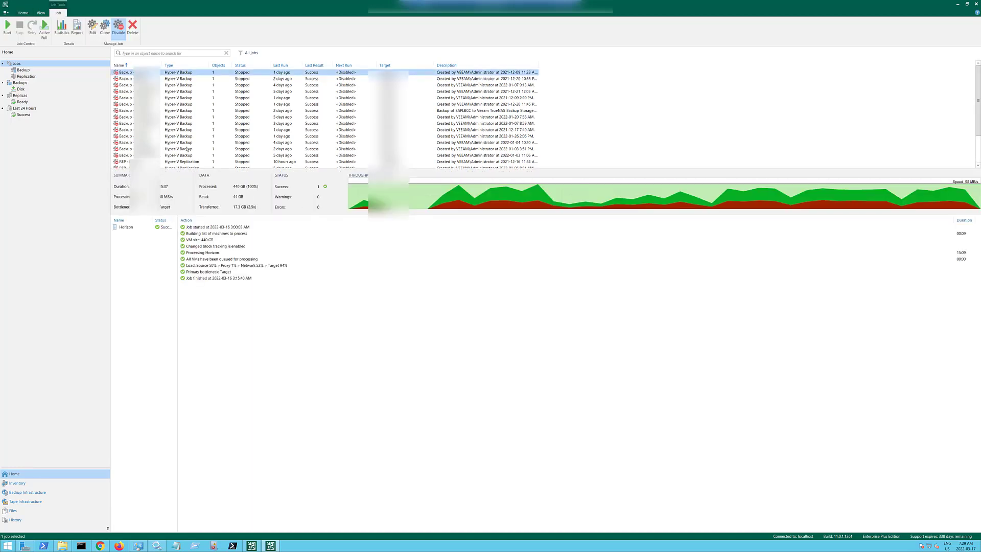
scroll(306, 118, "down", 3)
key("ctrl+a")
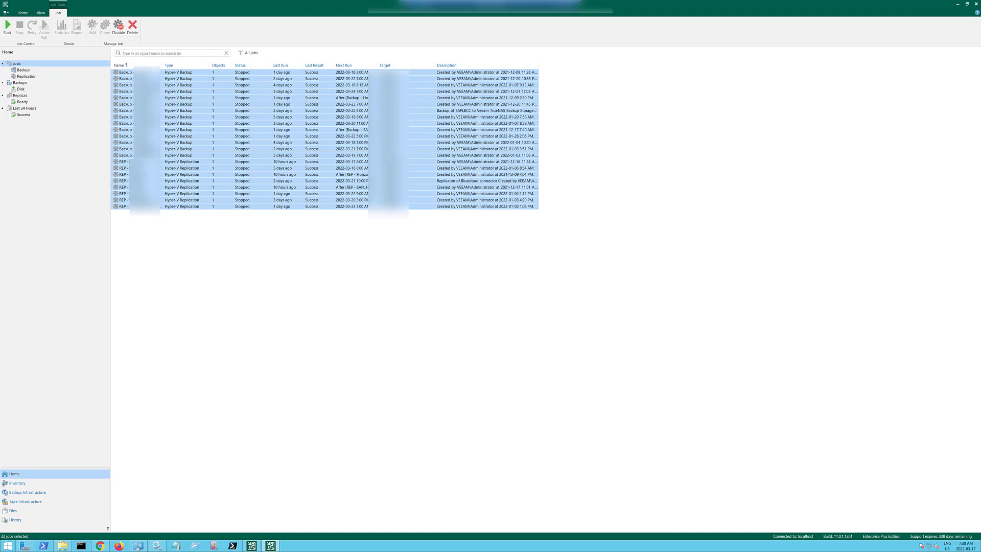
Step: Check the installed Veeam Backup & Replication build in the About information, then dismiss it
left_click(6, 13)
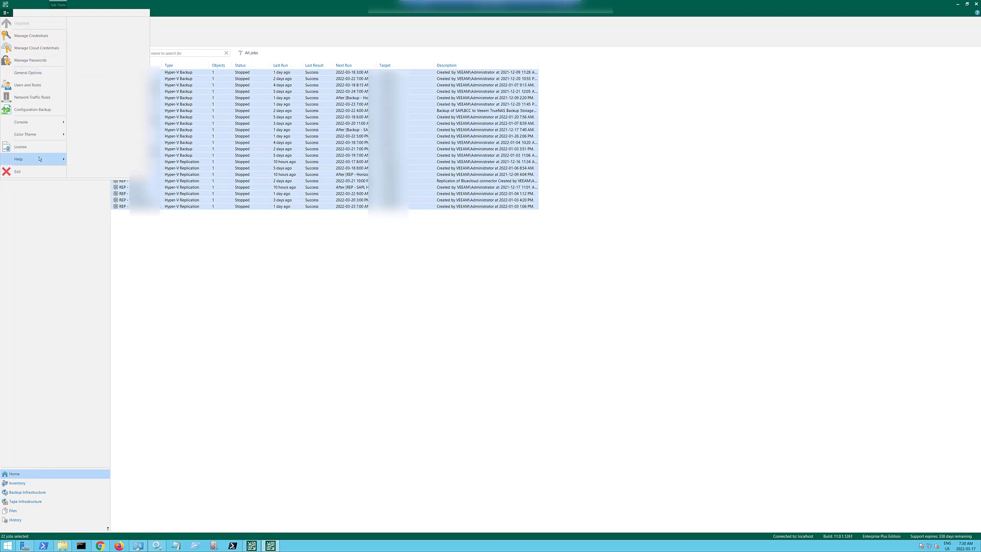
mouse_move(39, 158)
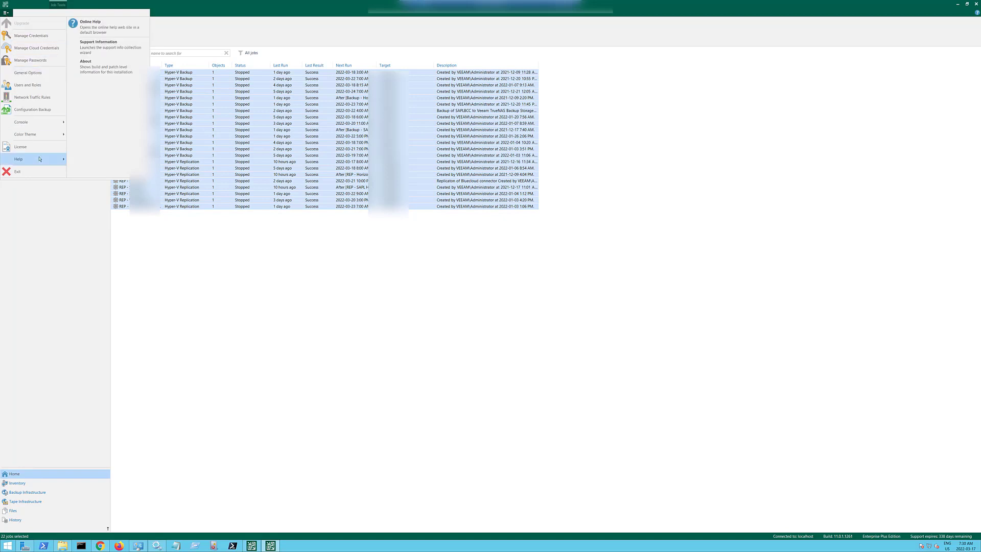
left_click(122, 63)
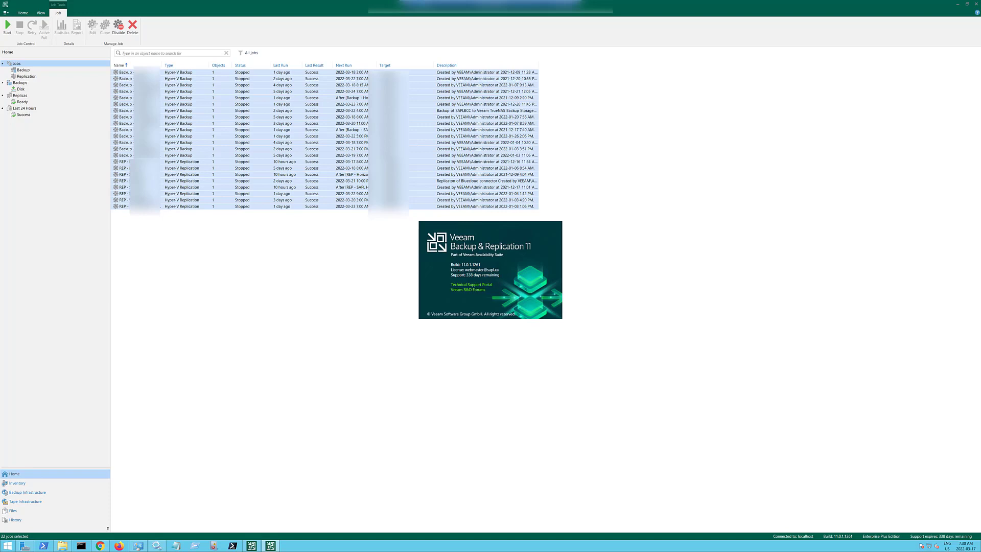
left_click(545, 274)
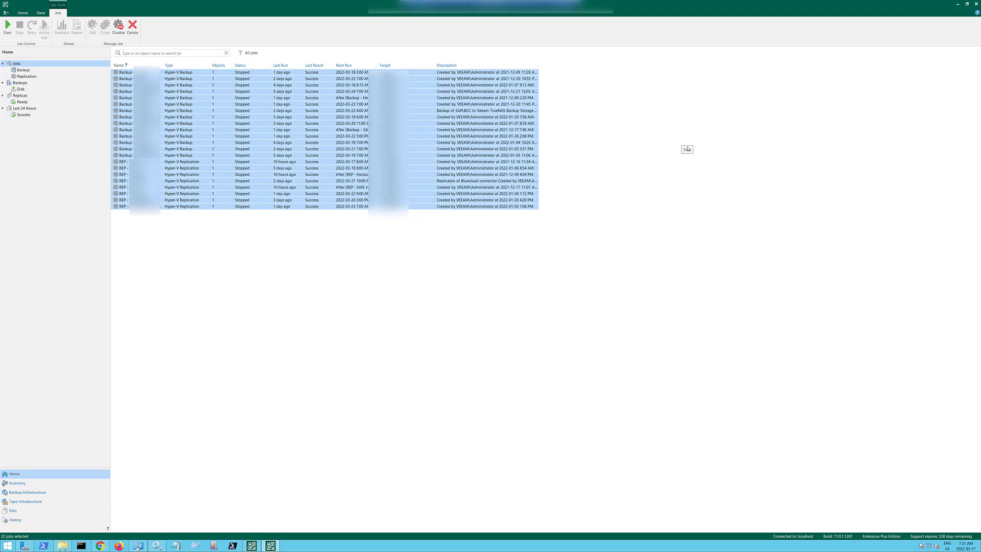
Step: Start the first Hyper-V replication job in the job list, executing its chained jobs as well
left_click(165, 72)
scroll(171, 103, "down", 2)
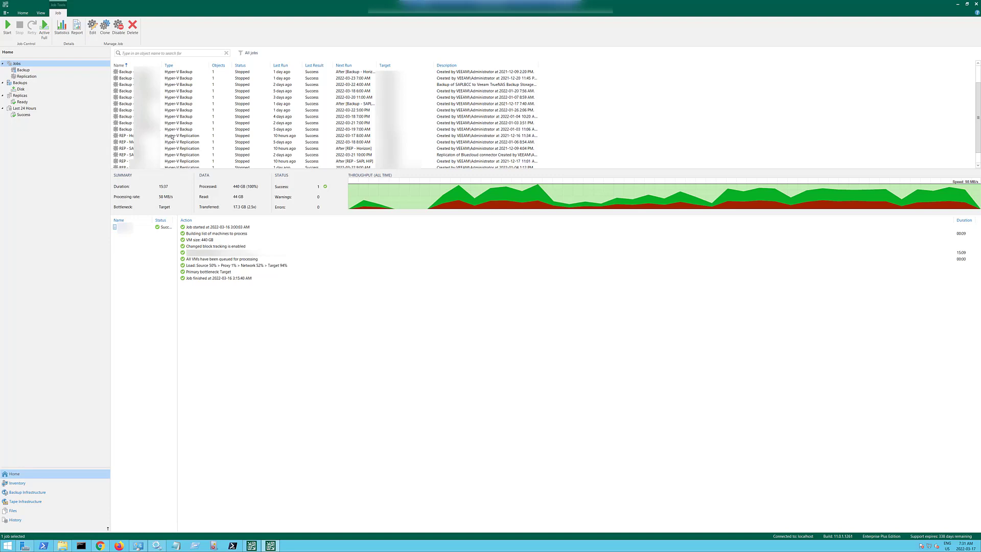
scroll(172, 137, "up", 2)
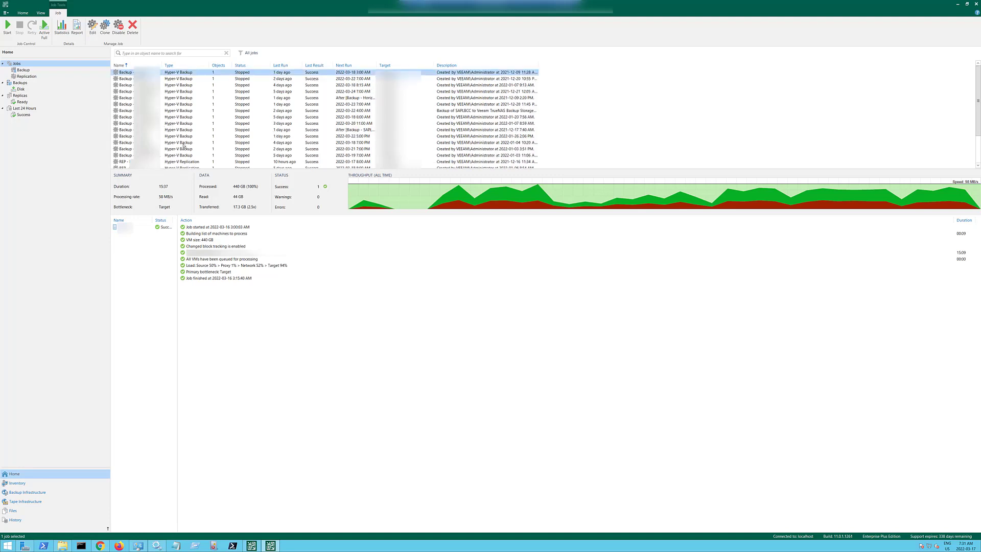
scroll(184, 145, "down", 3)
left_click(174, 121)
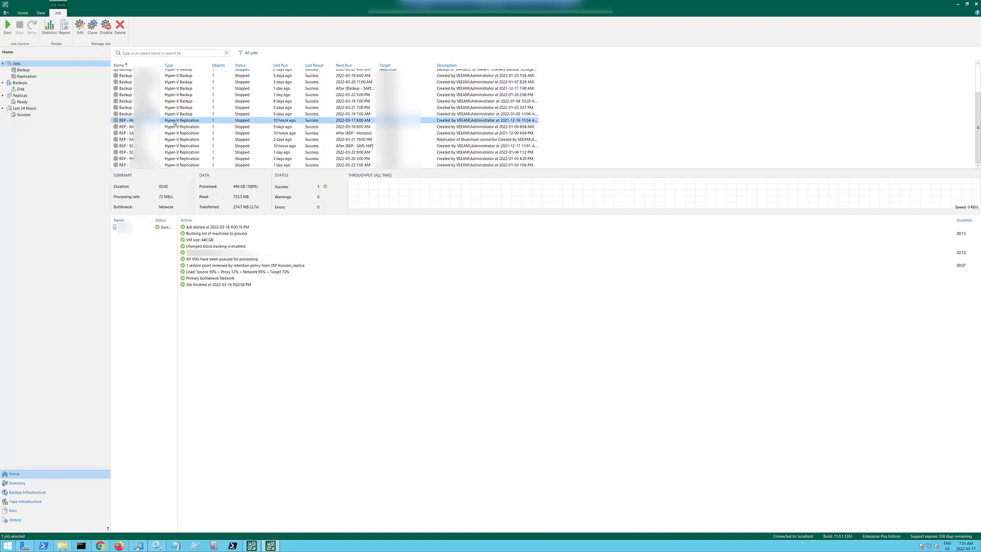
right_click(175, 123)
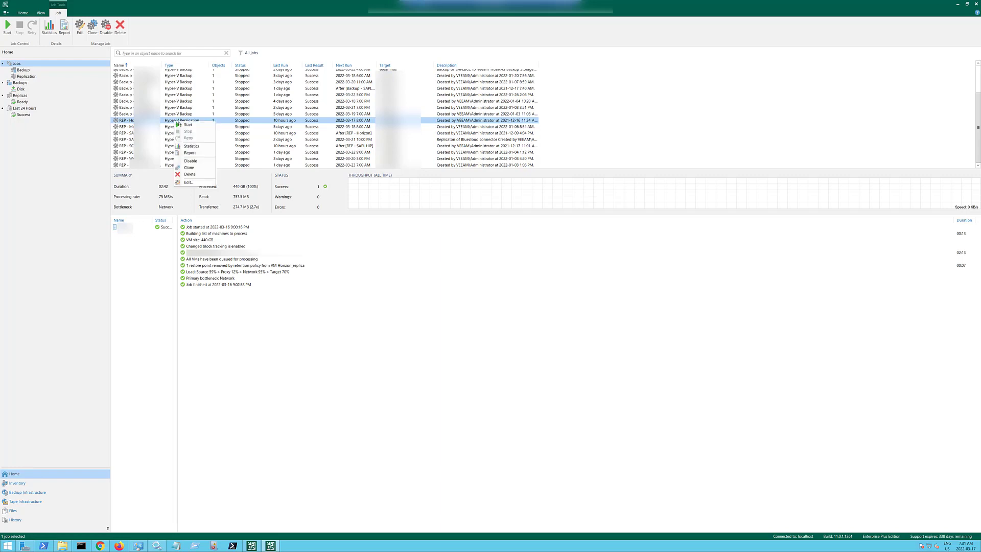
left_click(196, 125)
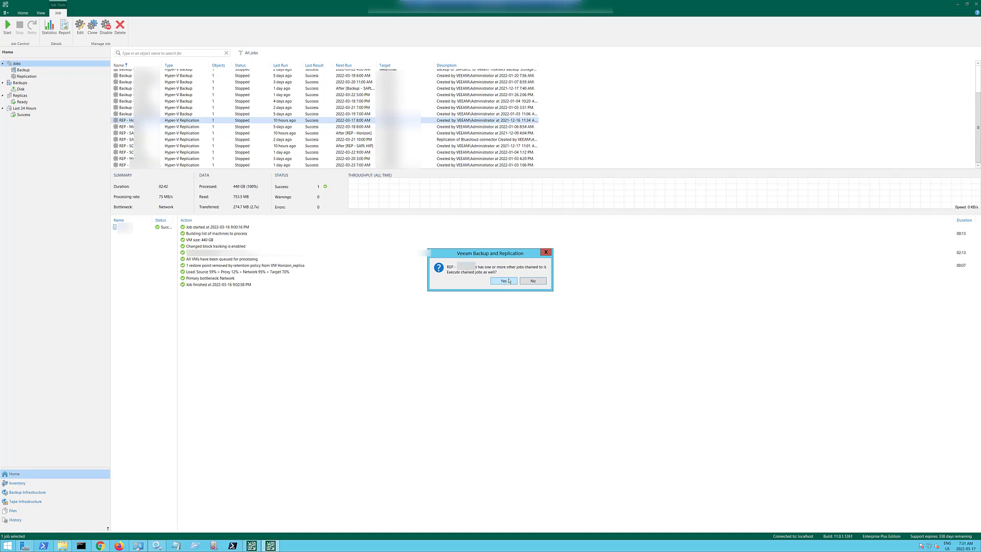
left_click(504, 281)
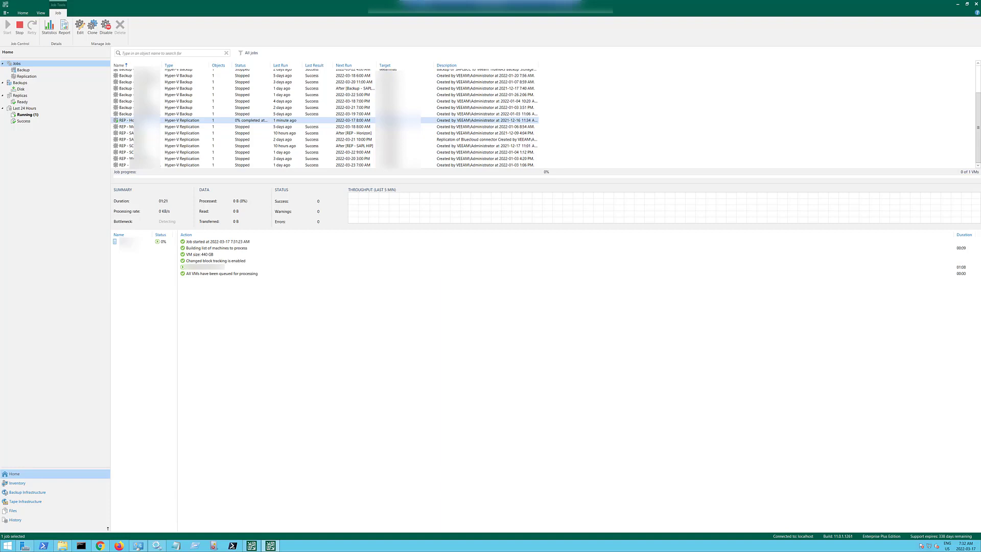
Step: Examine the virtual machine lists of both standalone Hyper-V hosts in the inventory
left_click(39, 485)
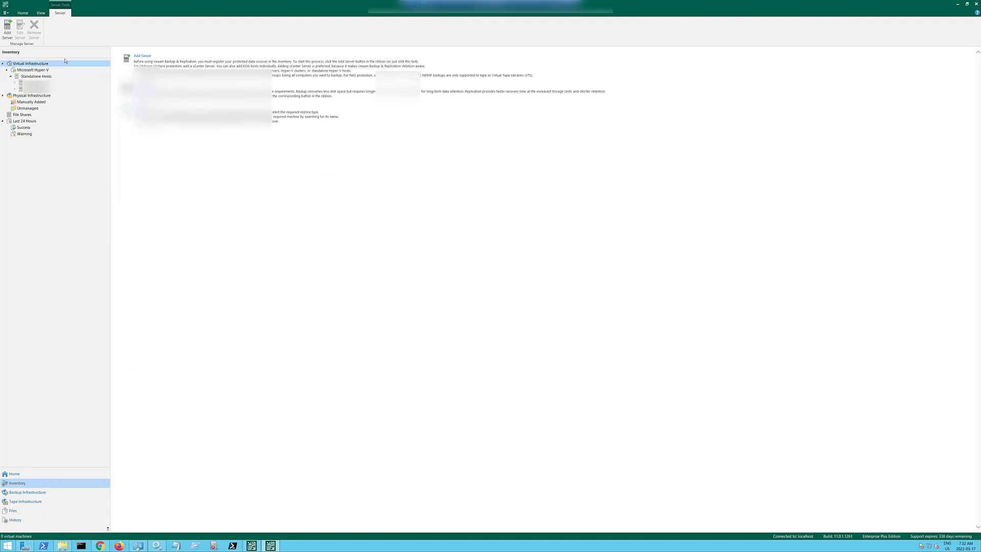
left_click(41, 83)
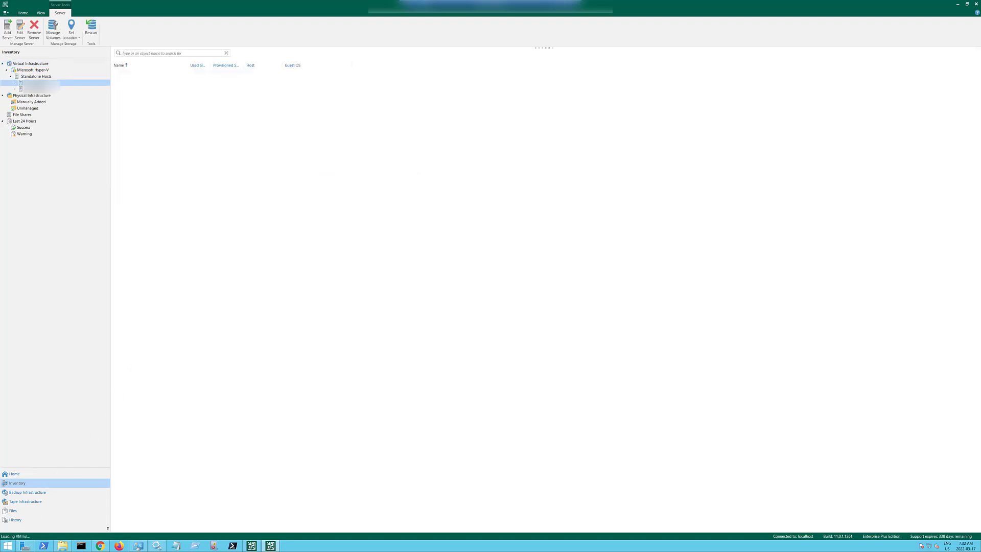
left_click(31, 89)
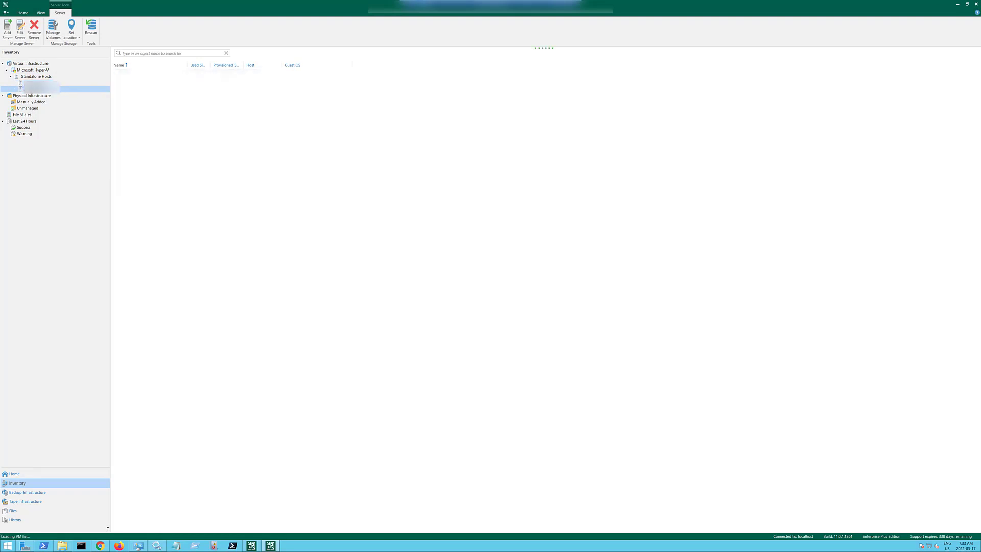
Step: Review the log of the Host Discovery session with warnings from the last 24 hours, then close it
left_click(24, 134)
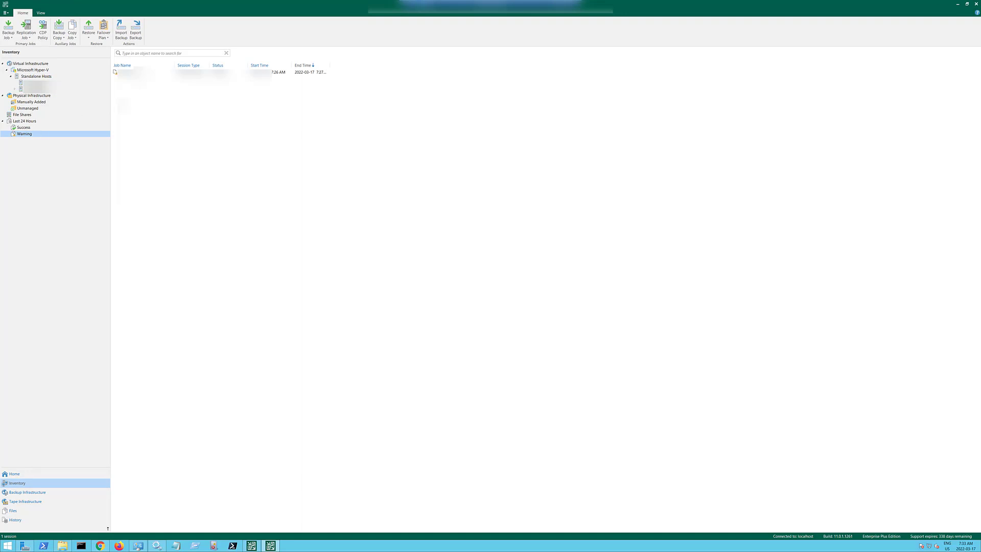
left_click(123, 72)
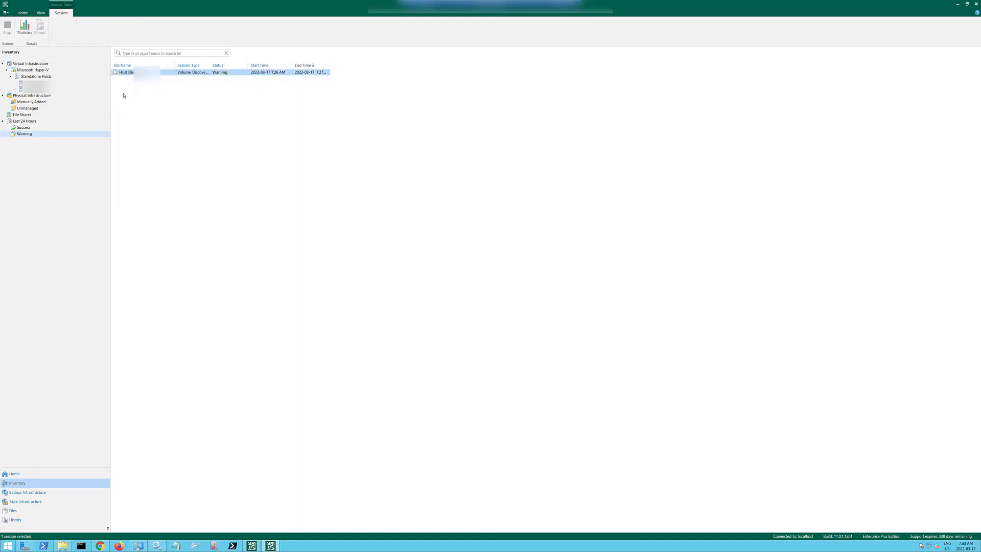
left_click(25, 134)
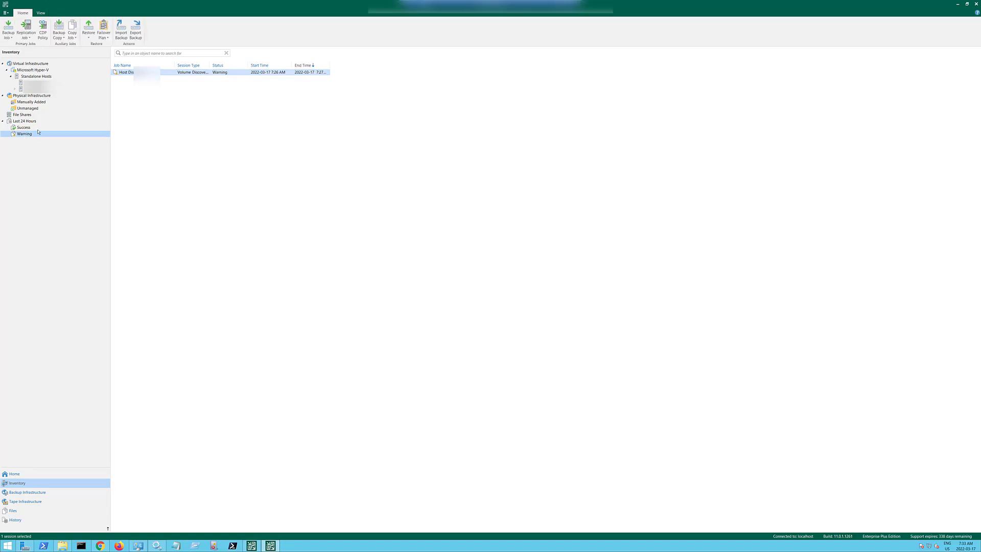
double_click(180, 76)
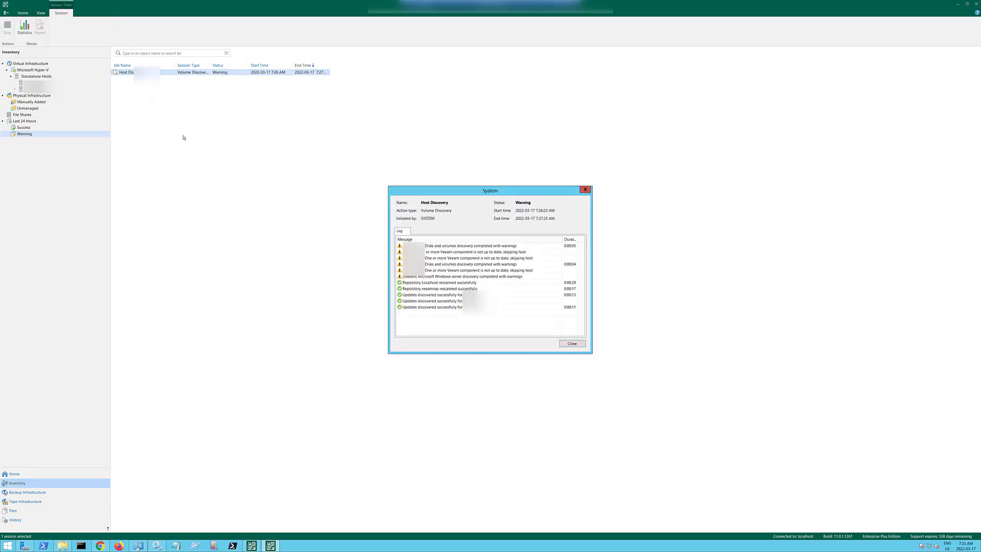
left_click(572, 344)
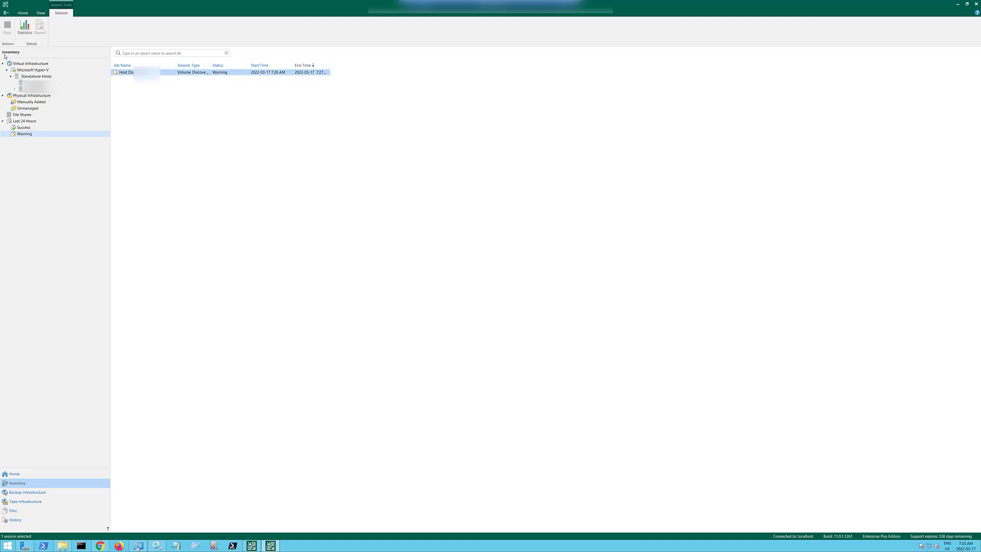
Step: Browse the inventory's Virtual Infrastructure, Microsoft Hyper-V and Standalone Hosts nodes
left_click(39, 64)
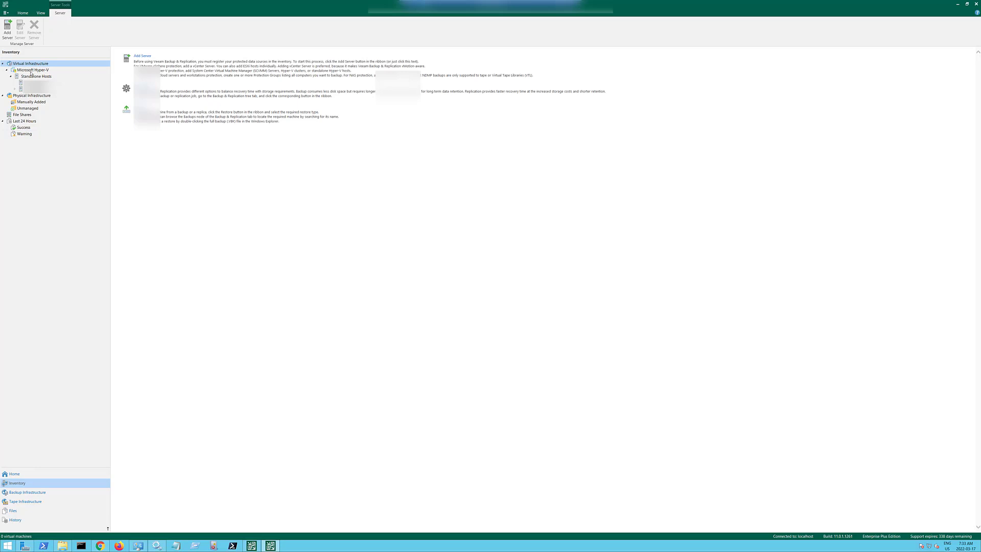
left_click(31, 71)
left_click(33, 76)
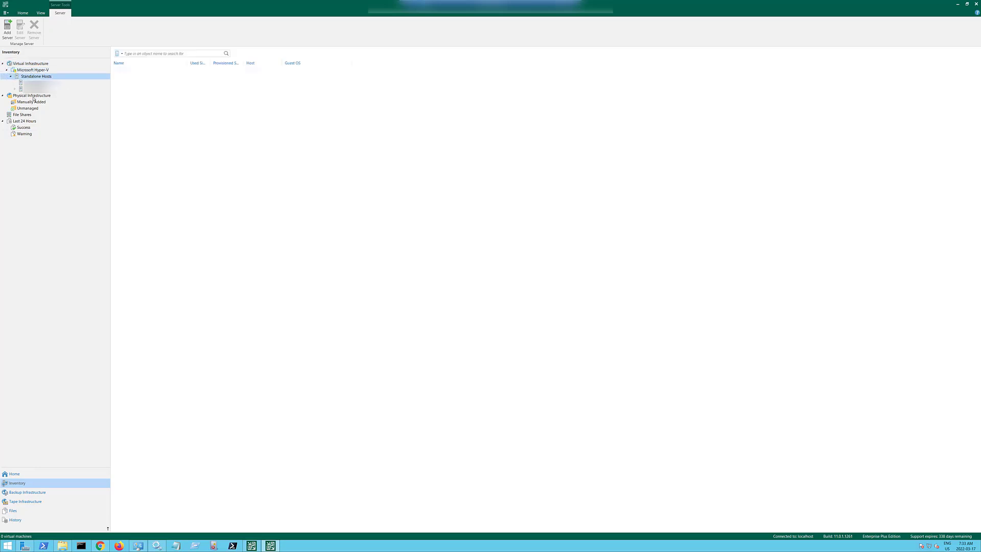
Step: Review the backup infrastructure, including proxies, repositories, service providers, SureBackup, and the managed Microsoft Hyper-V and Microsoft Windows servers
left_click(37, 493)
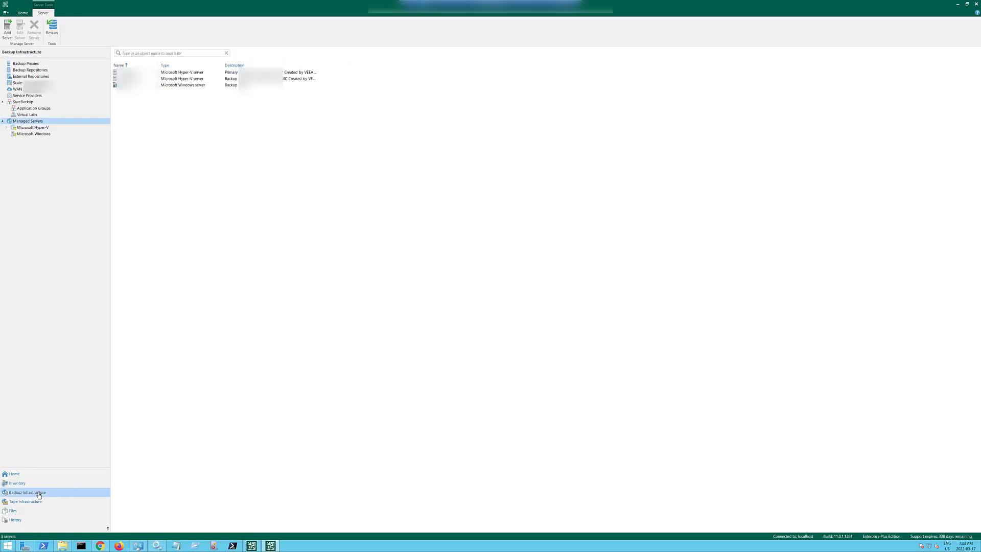
left_click(37, 64)
left_click(37, 70)
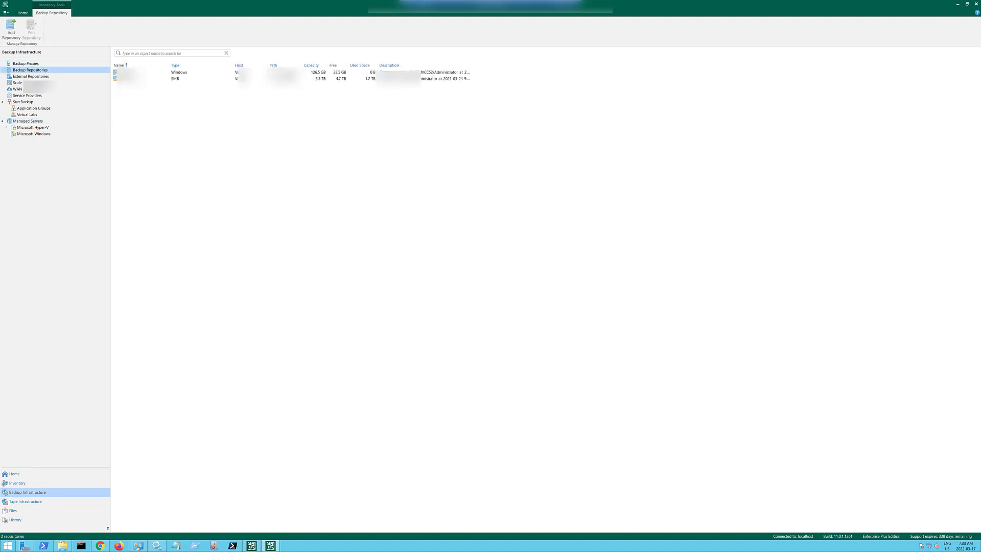
left_click(46, 76)
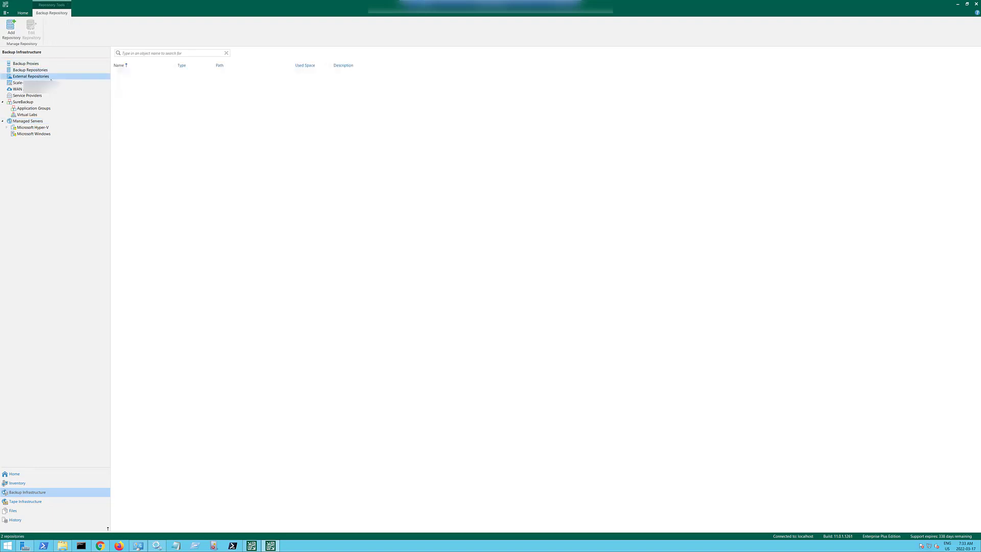
left_click(46, 82)
left_click(44, 96)
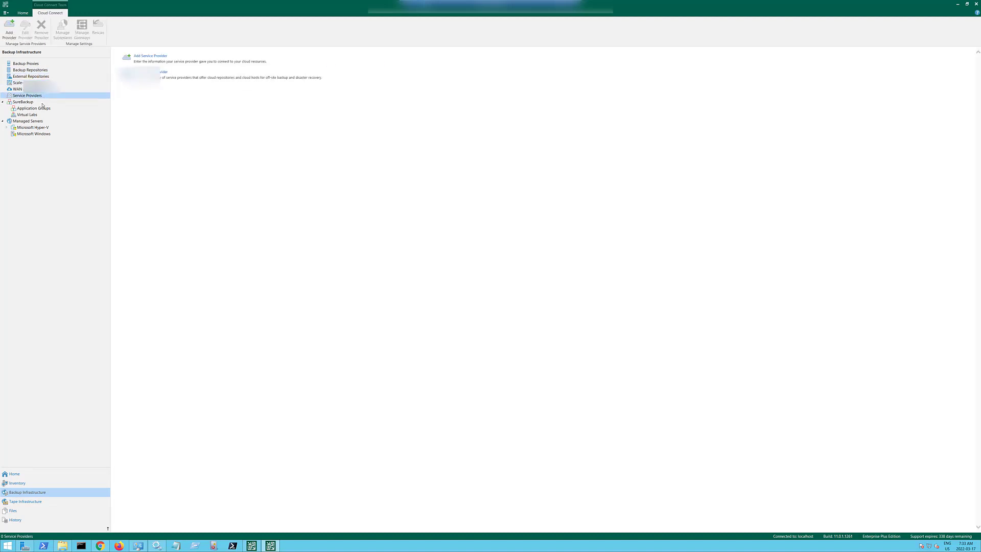
left_click(44, 101)
left_click(42, 108)
left_click(36, 127)
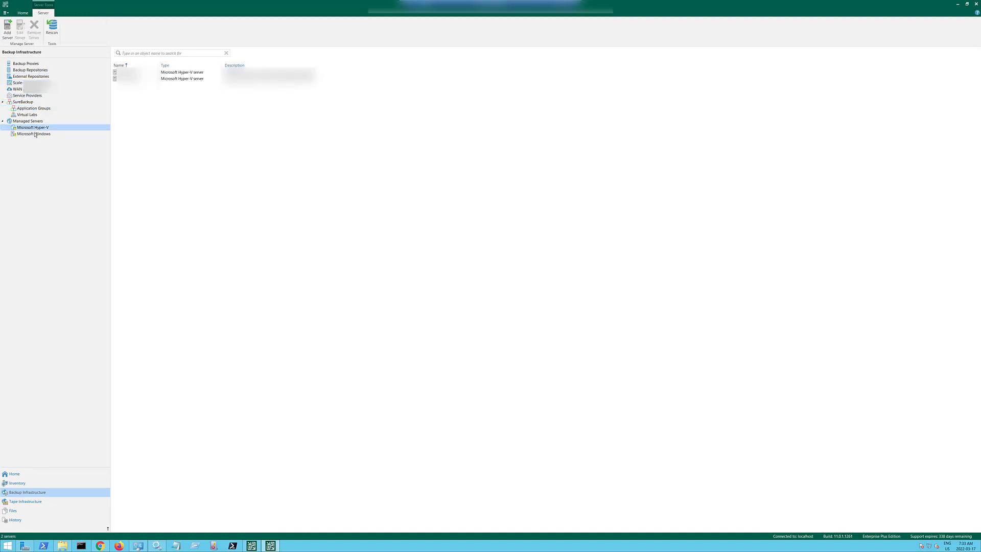
left_click(35, 134)
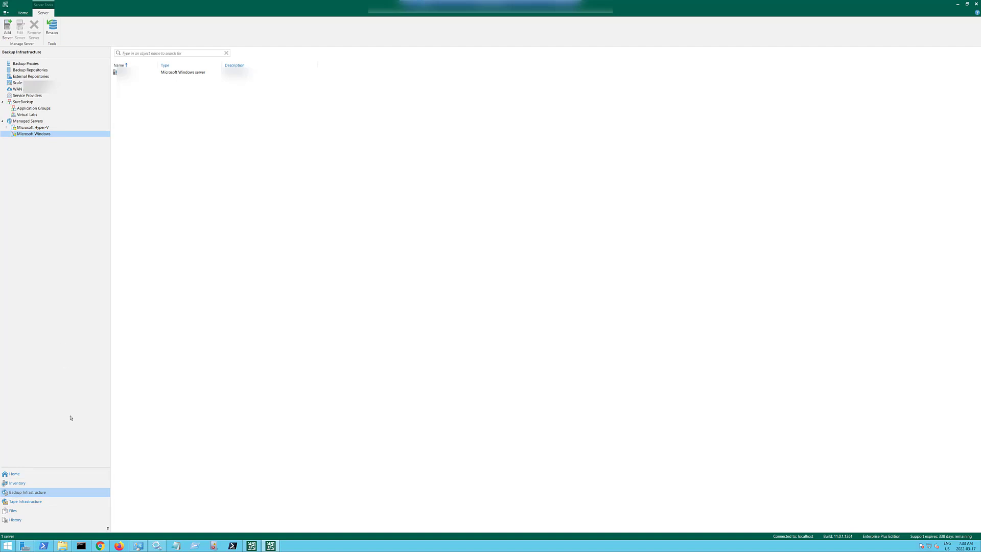
Step: Check the job session history and browse the files of the managed Microsoft Windows server
left_click(23, 521)
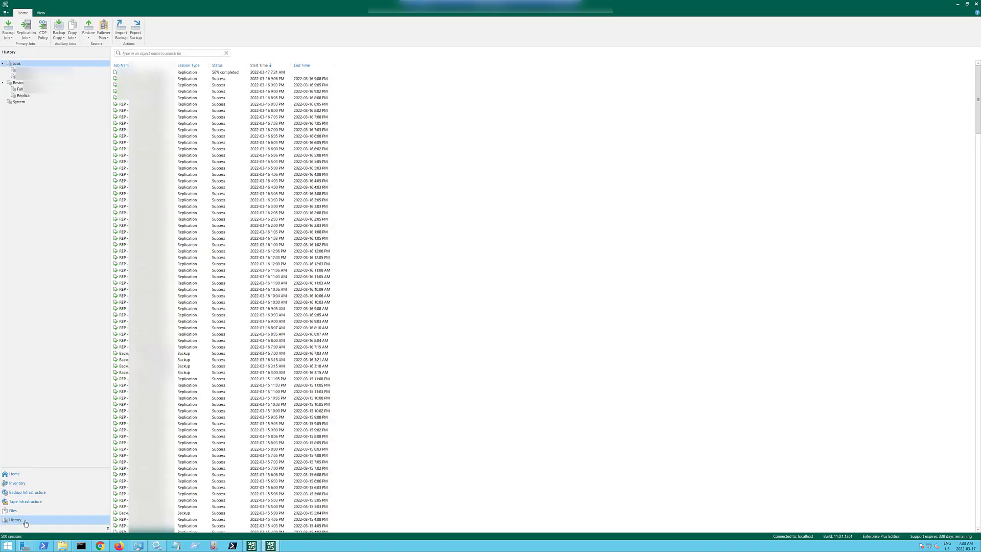
left_click(28, 511)
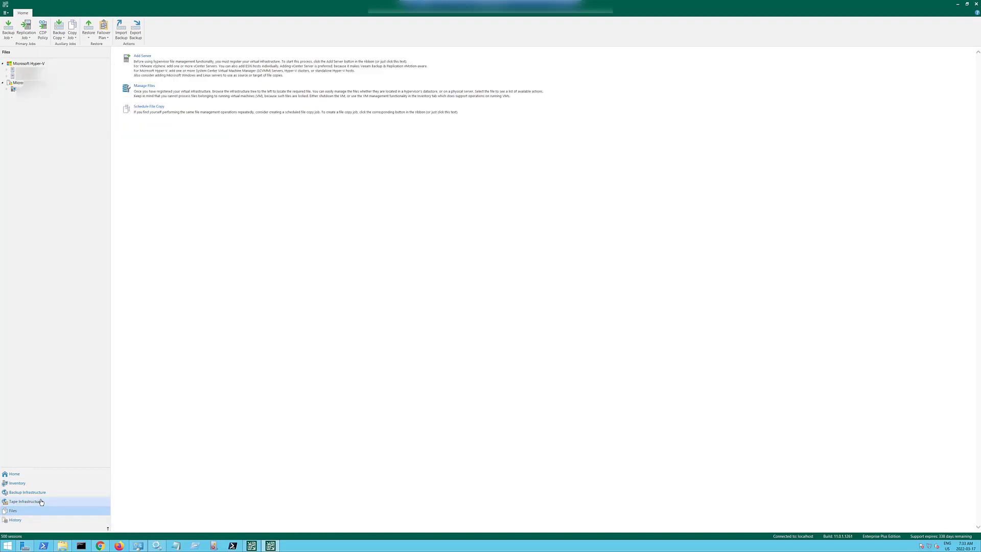
left_click(38, 89)
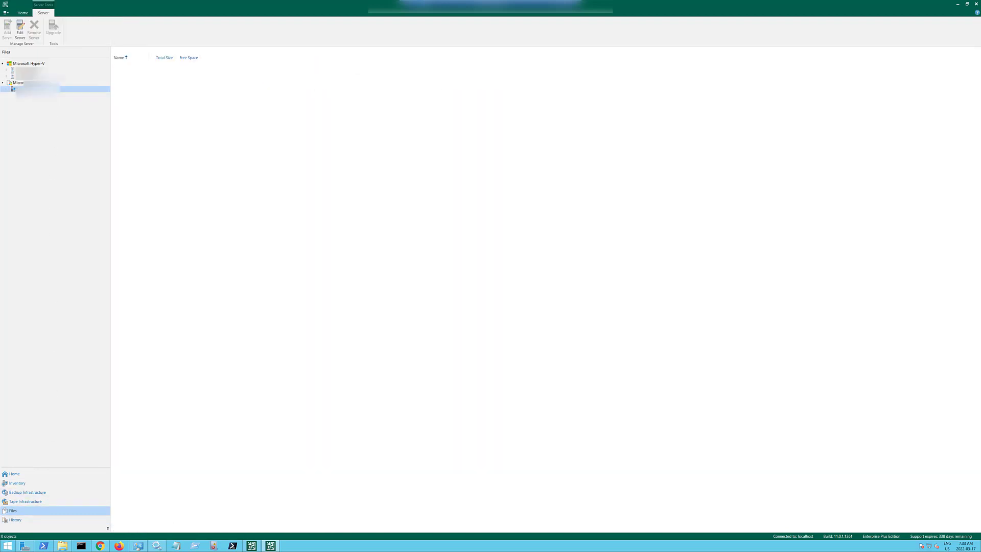
Step: Browse the volumes of both managed Microsoft Hyper-V hosts in the Files view
left_click(31, 76)
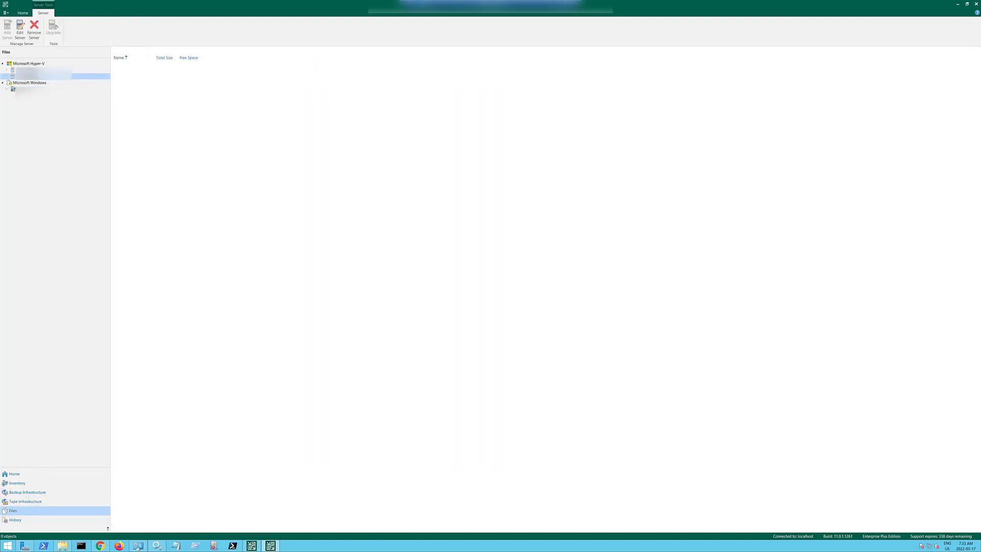
left_click(6, 76)
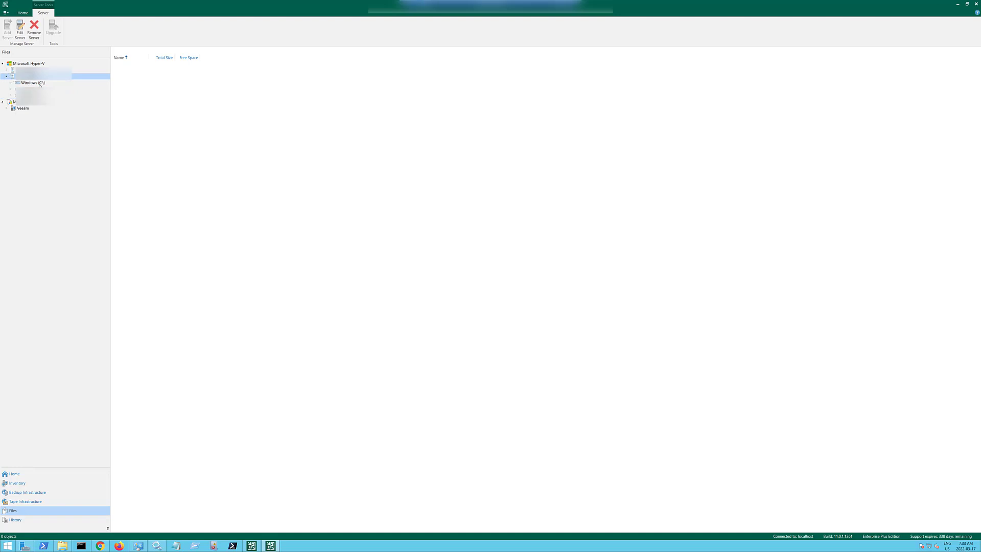
left_click(7, 76)
left_click(6, 70)
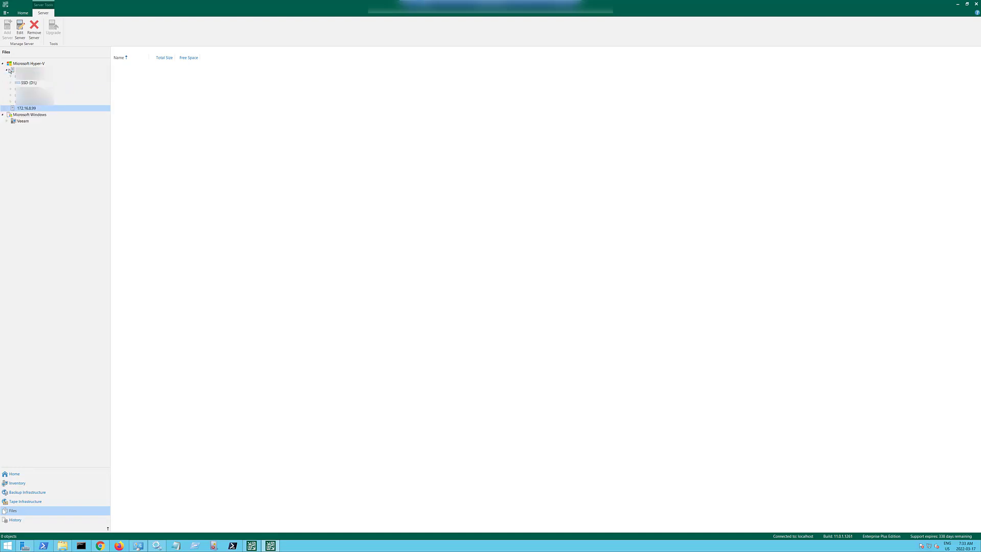
left_click(13, 70)
left_click(7, 70)
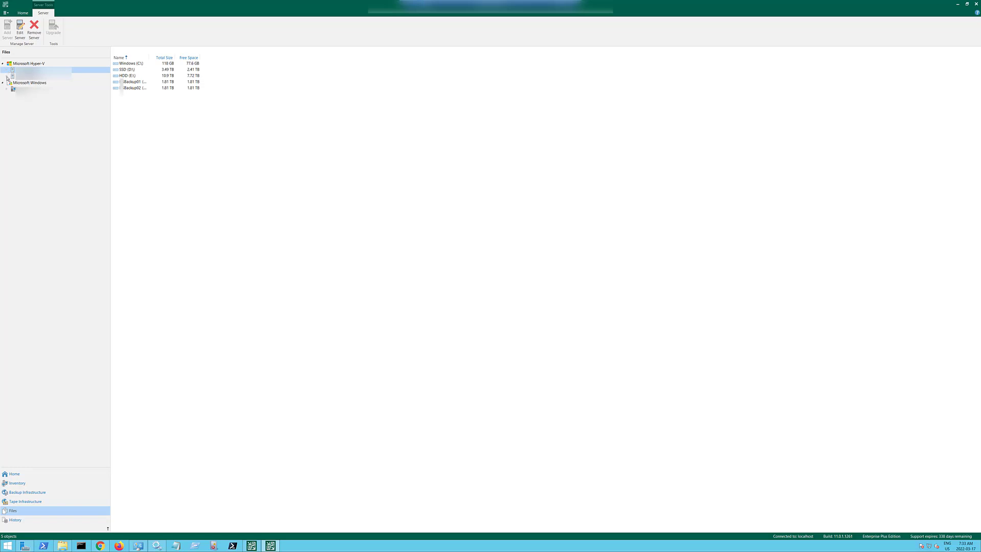
Step: Check the tape infrastructure and return to the backup infrastructure overview
left_click(47, 498)
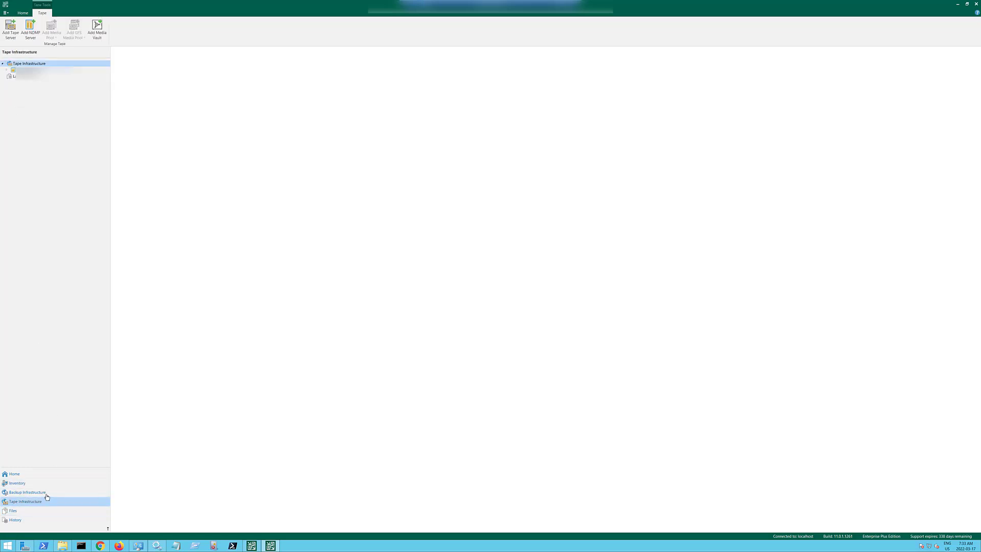
left_click(43, 492)
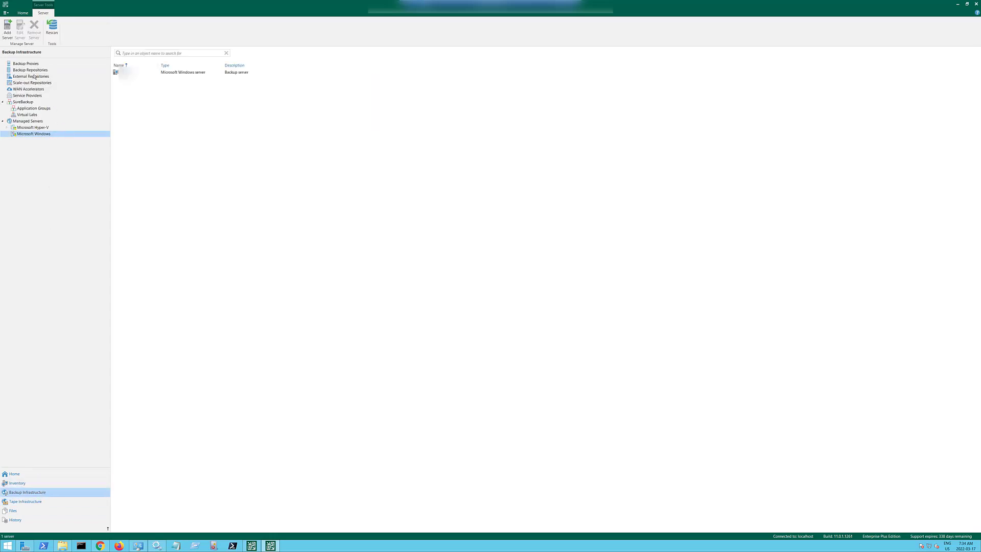
Step: Review the inventory's standalone hosts, manually added and unmanaged physical machines, and the last 24 hours' sessions, including the one with a warning
left_click(57, 484)
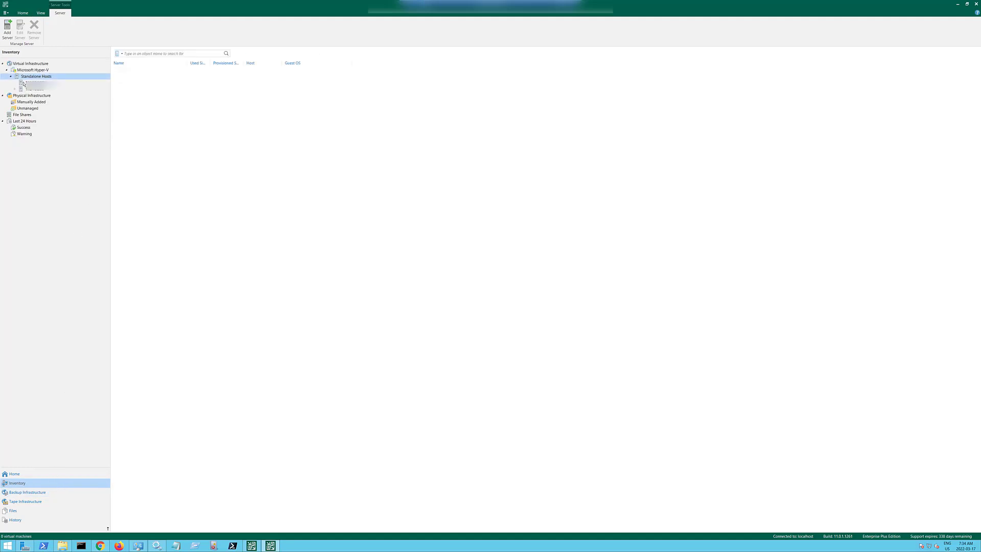
left_click(30, 83)
left_click(32, 103)
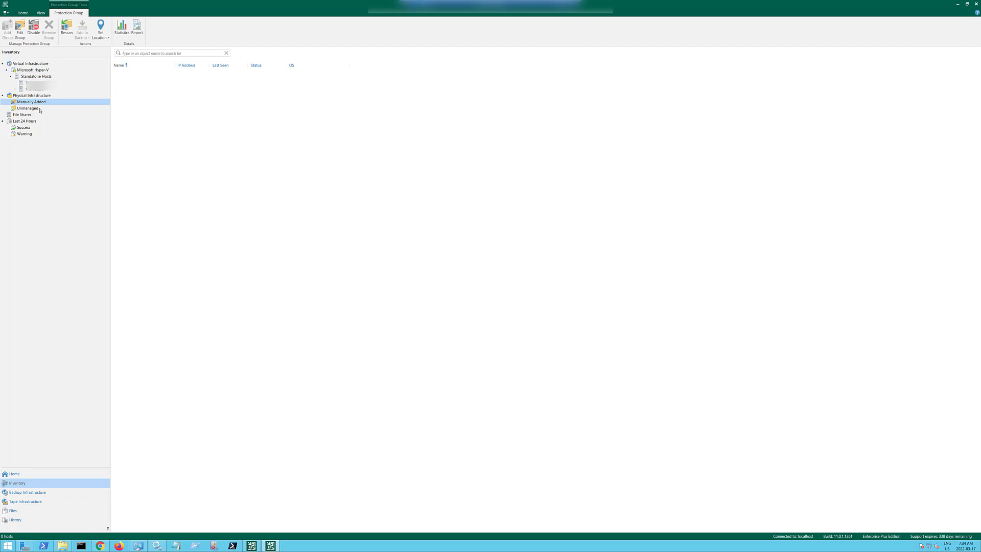
left_click(28, 108)
left_click(46, 121)
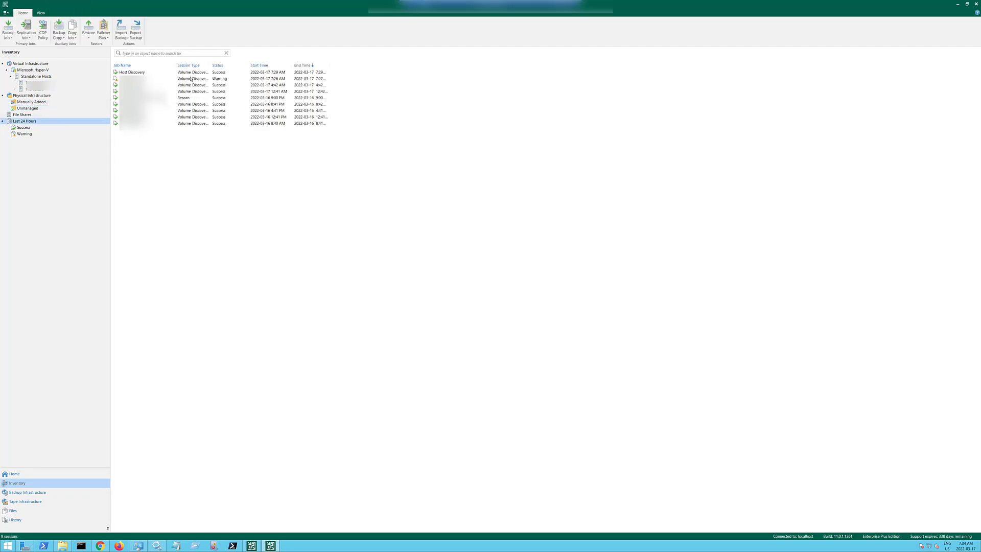
left_click(139, 79)
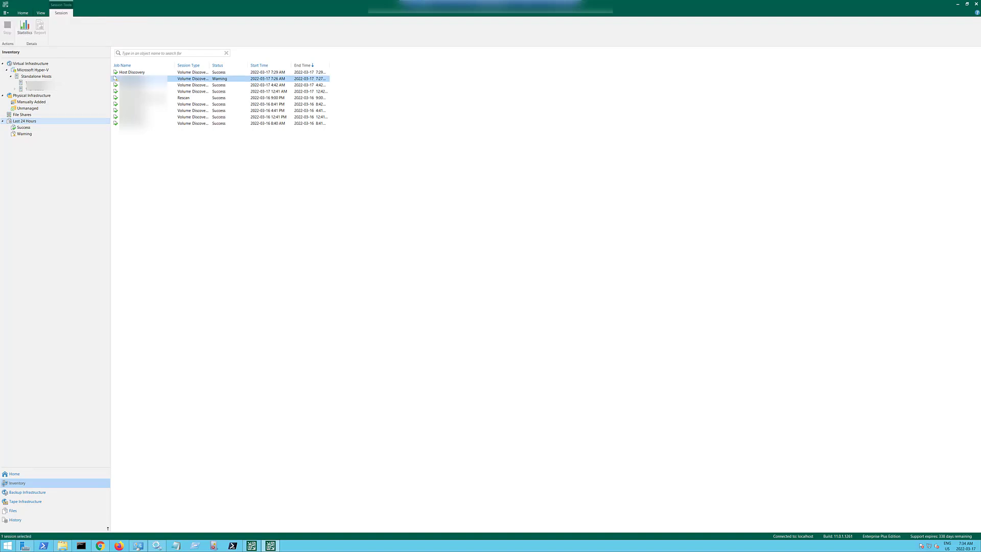
left_click(44, 65)
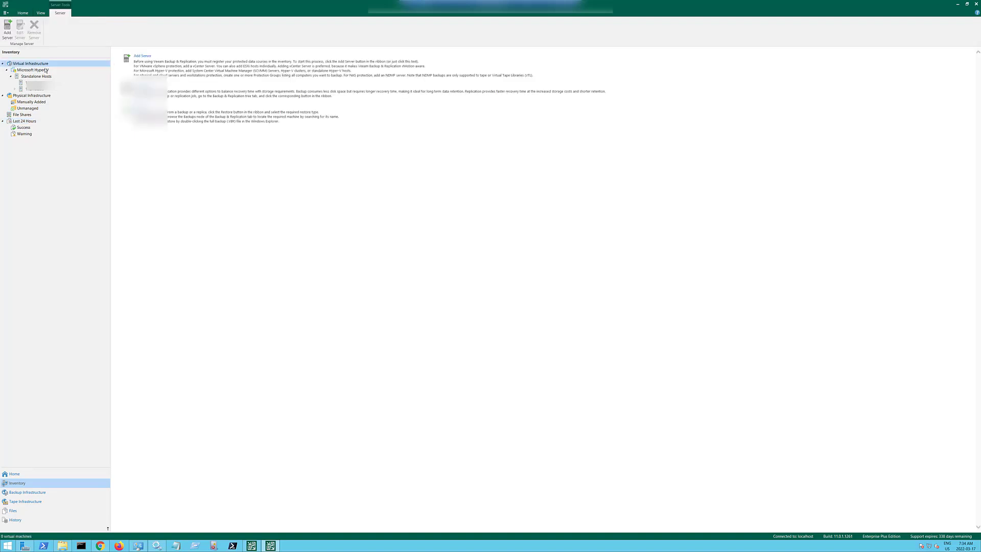
Step: Examine the progress details of the replication job running in the last 24 hours
left_click(44, 470)
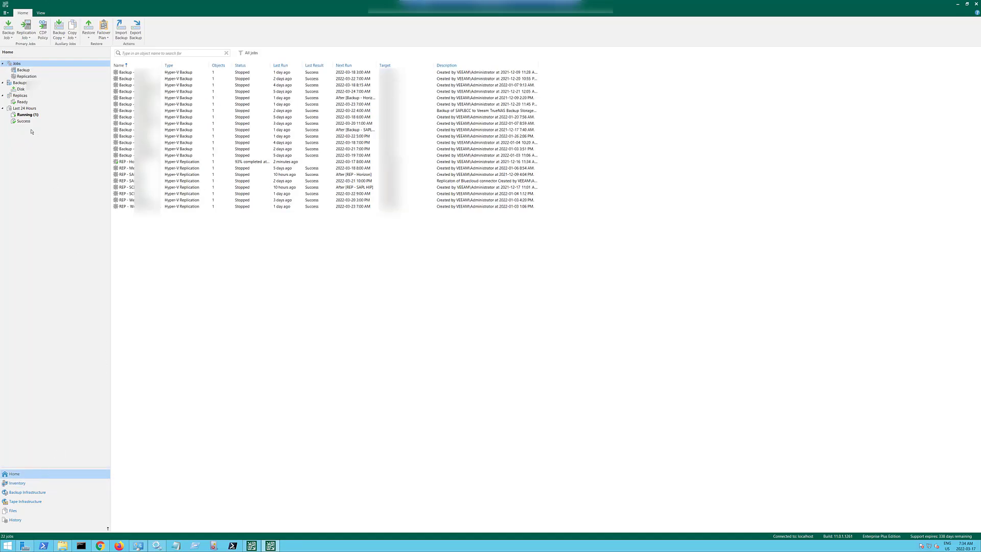
left_click(28, 115)
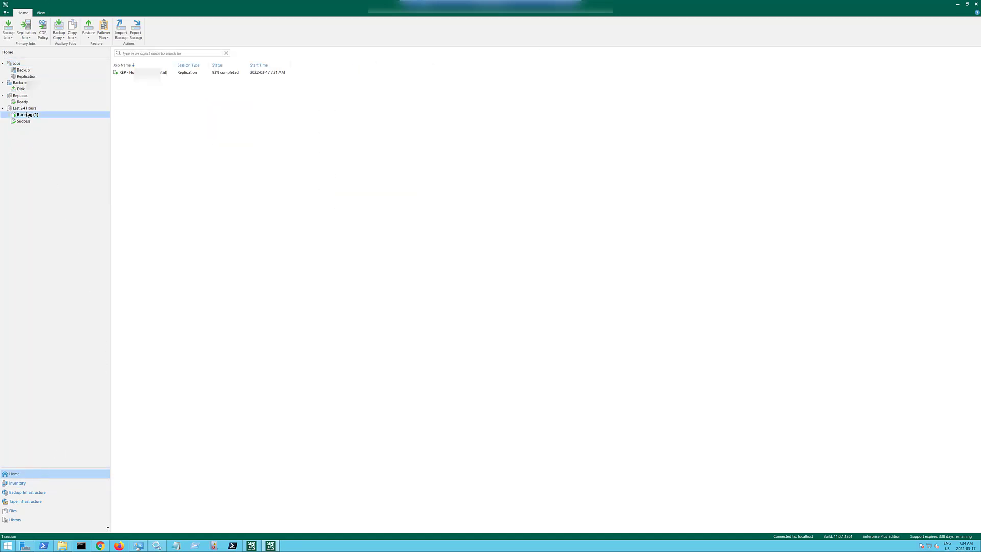
left_click(145, 72)
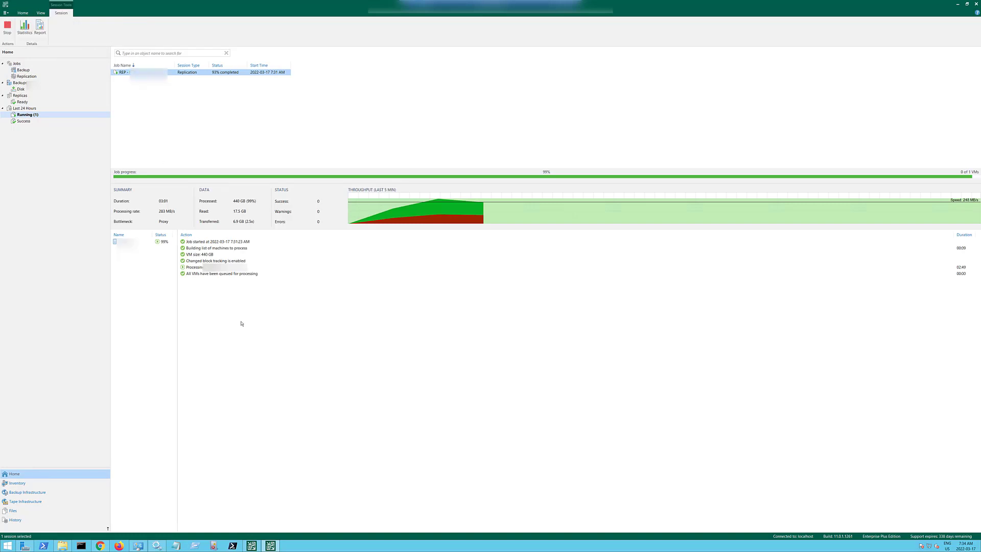